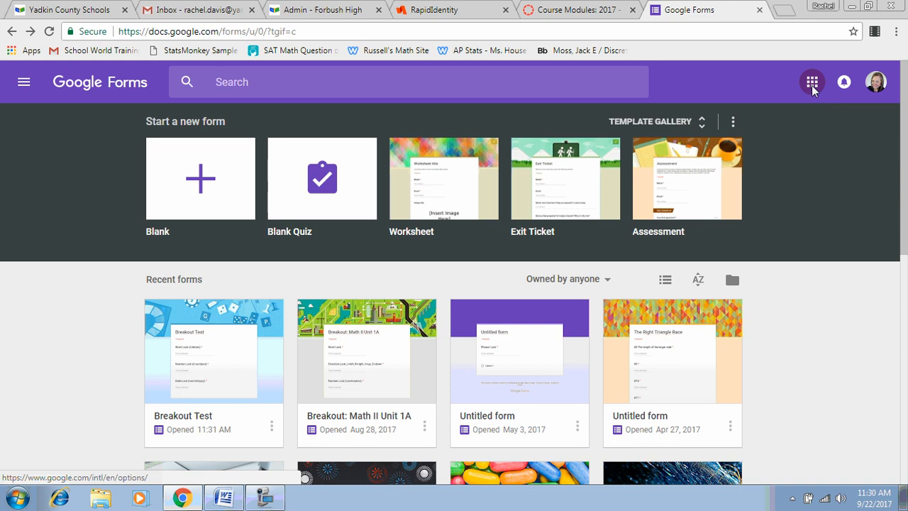
left_click(812, 84)
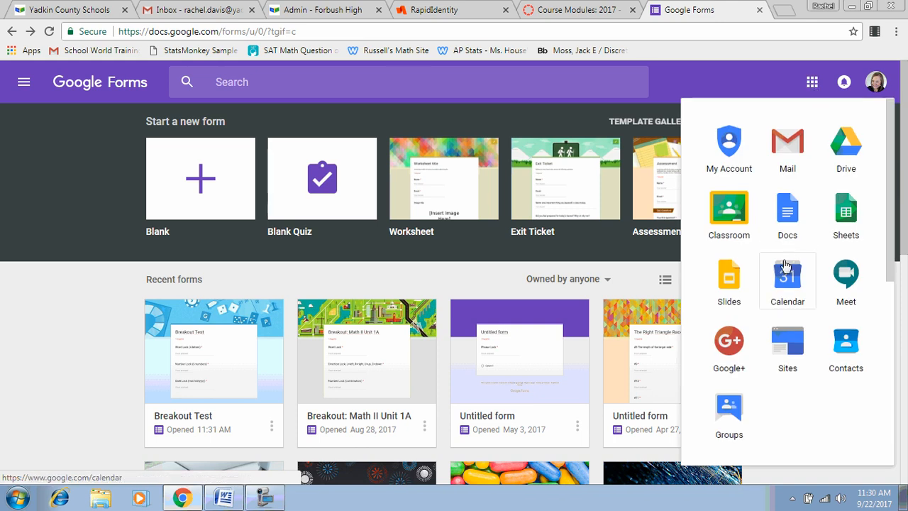
scroll(784, 261, "down", 3)
scroll(782, 260, "down", 2)
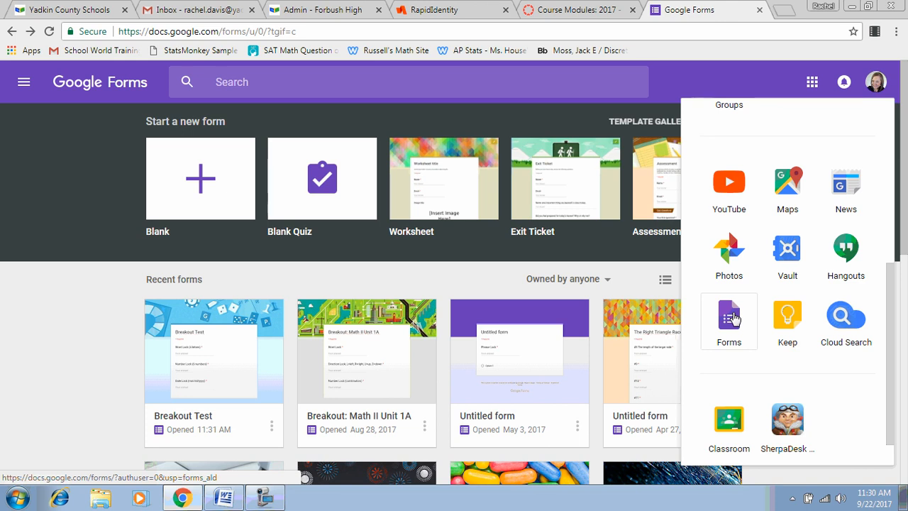
scroll(734, 319, "down", 1)
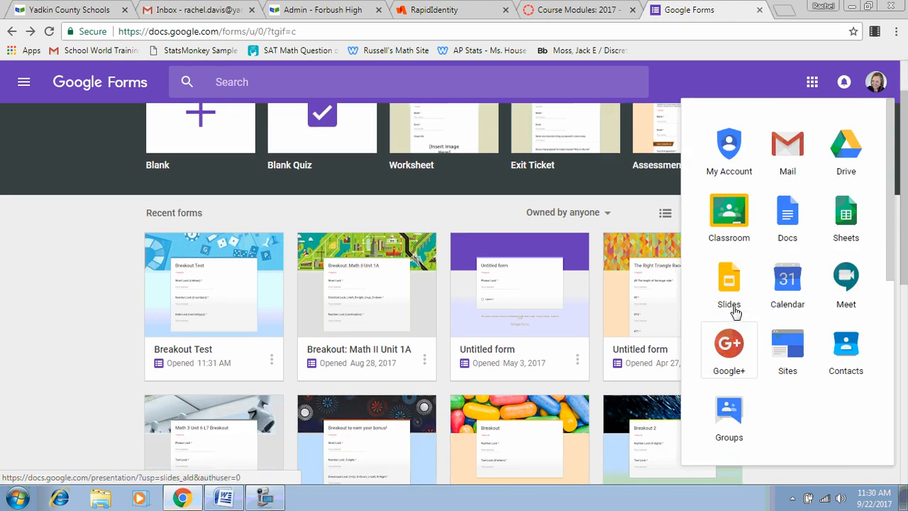
left_click(107, 186)
scroll(85, 213, "up", 1)
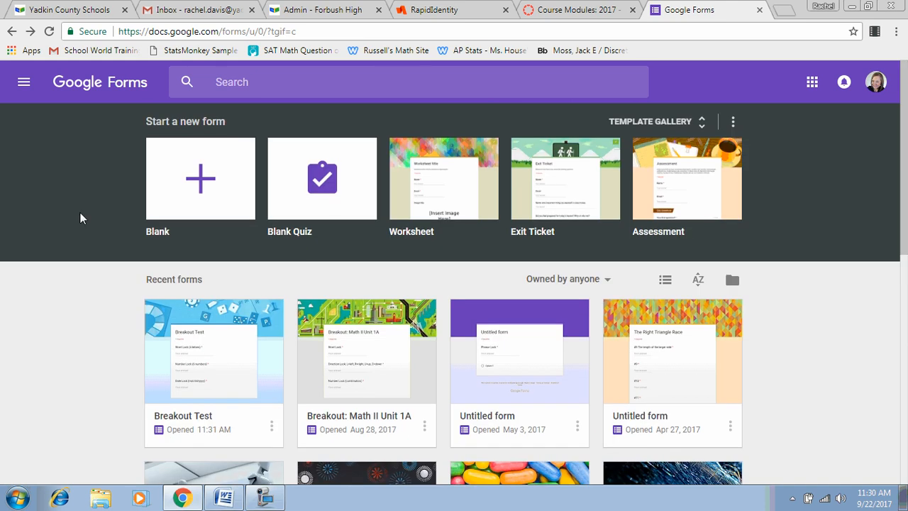
Create a blank form and apply the yellow triangle-pattern image 06_yellow.jpg from the Other category as its theme
left_click(197, 182)
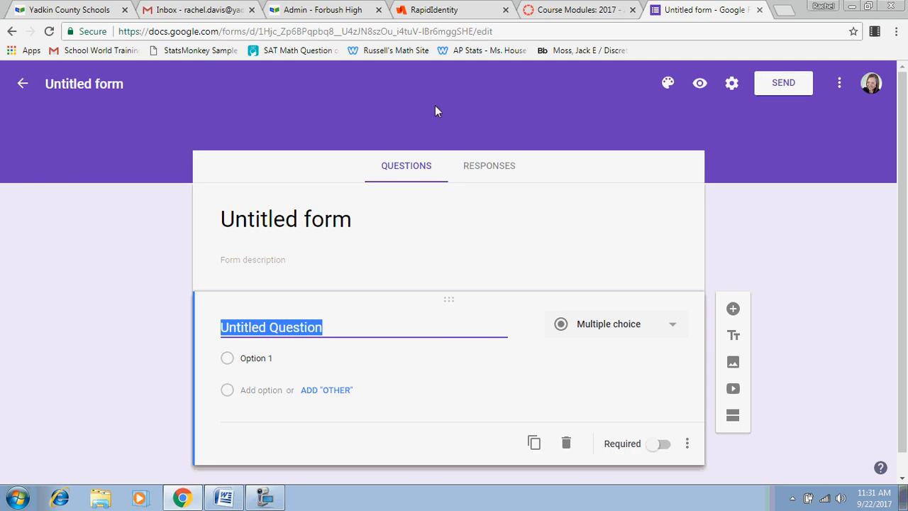
left_click(667, 84)
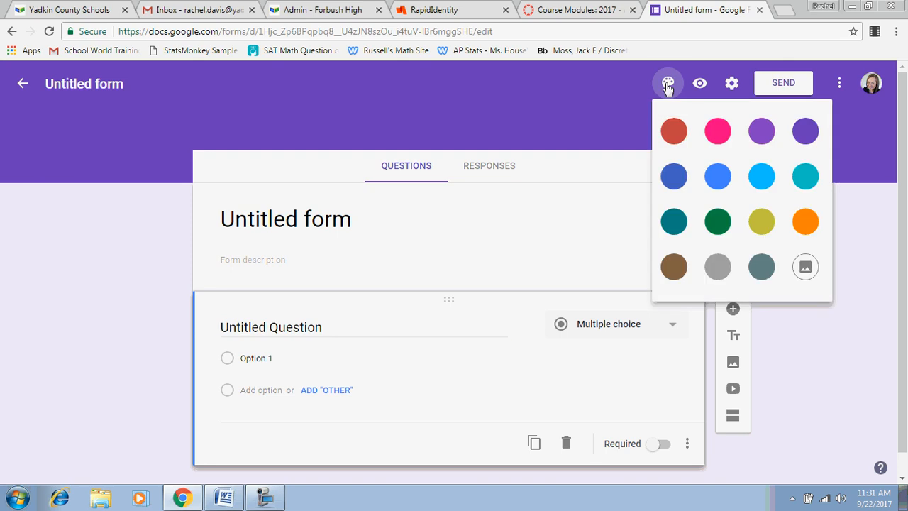
left_click(805, 272)
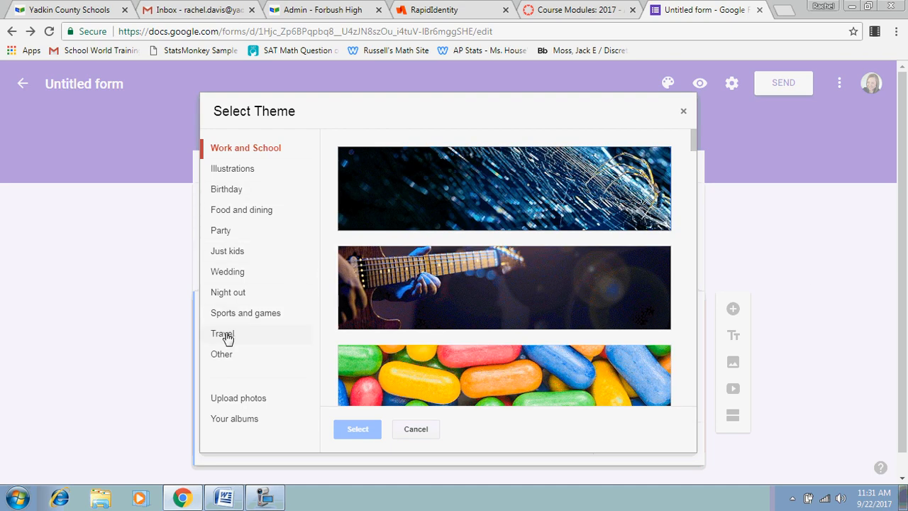
left_click(226, 356)
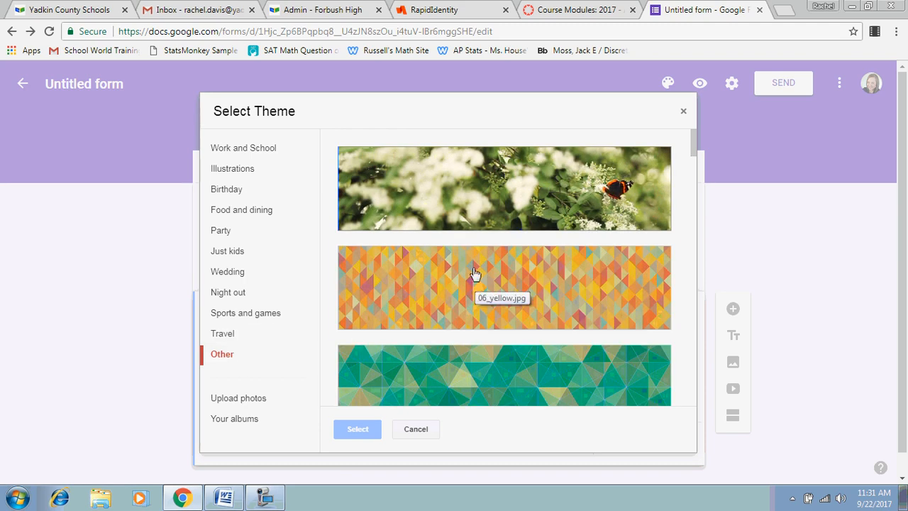
left_click(473, 281)
left_click(363, 431)
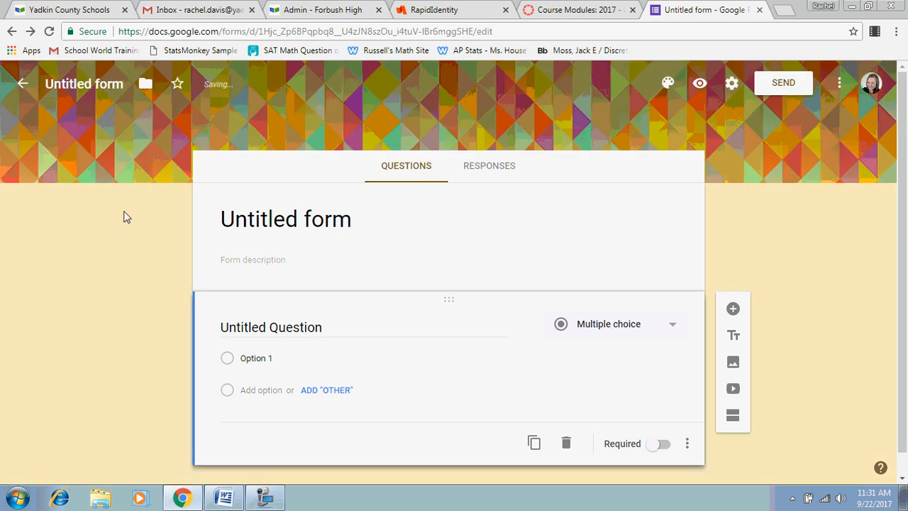
Title the form "Breakout" and leave its description empty
left_click(354, 220)
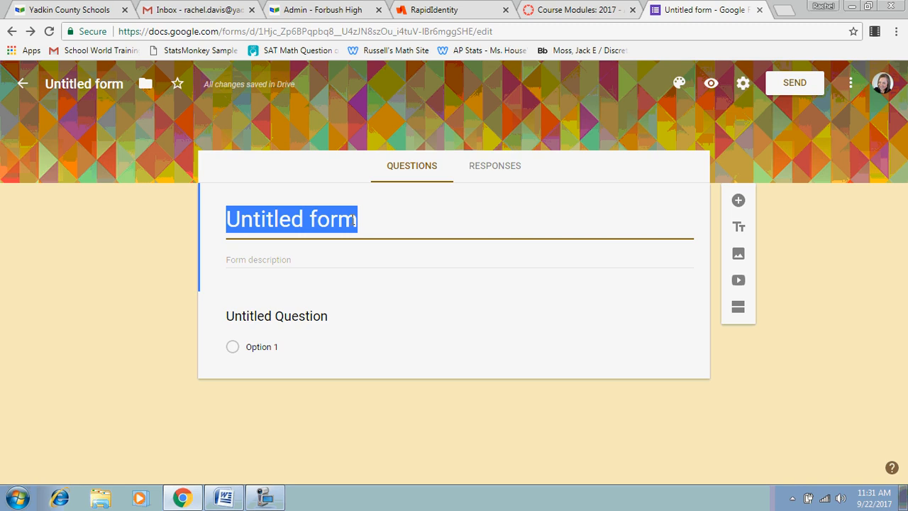
type("Breaout")
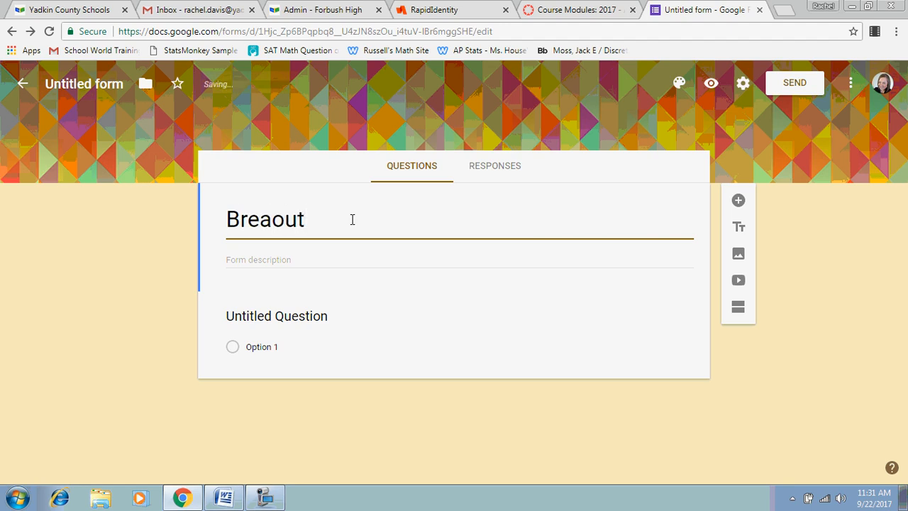
key("BackSpace")
key("BackSpace")
key("BackSpace")
type("kout")
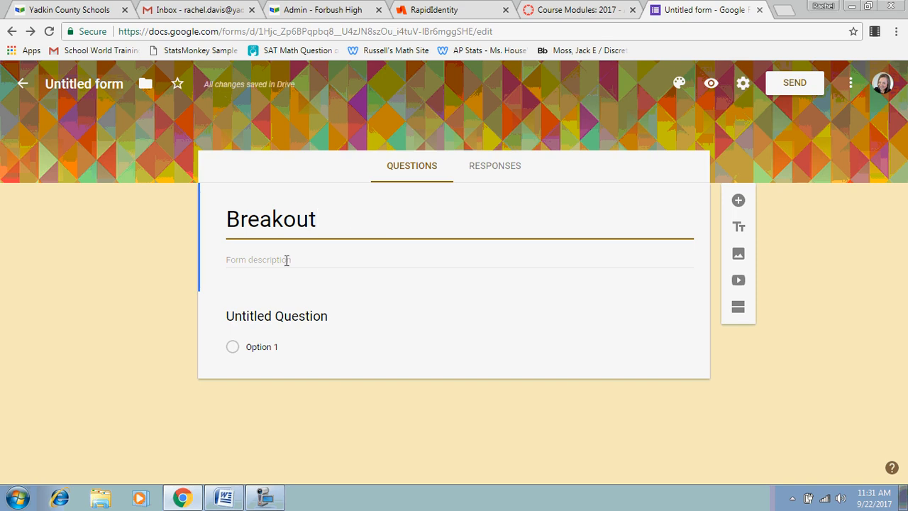
left_click(286, 260)
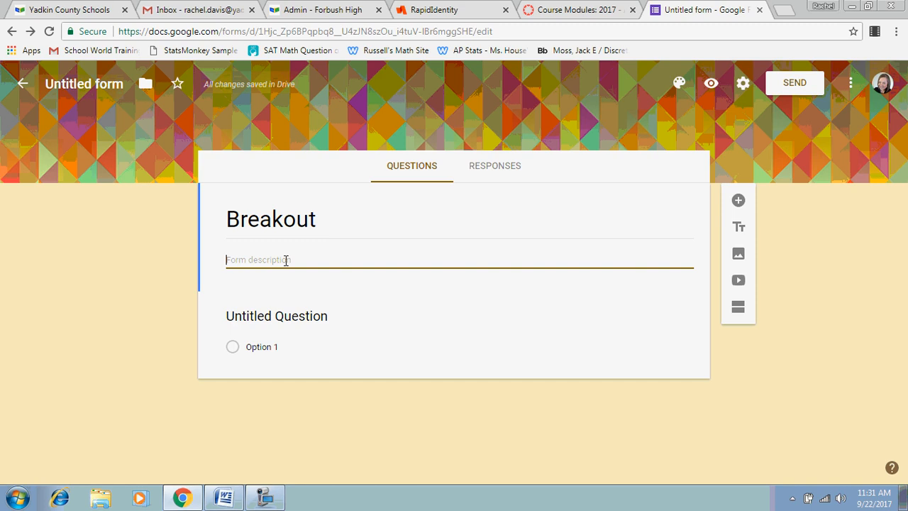
Name the first question "Word Lock" and make it a required short answer question
left_click(278, 316)
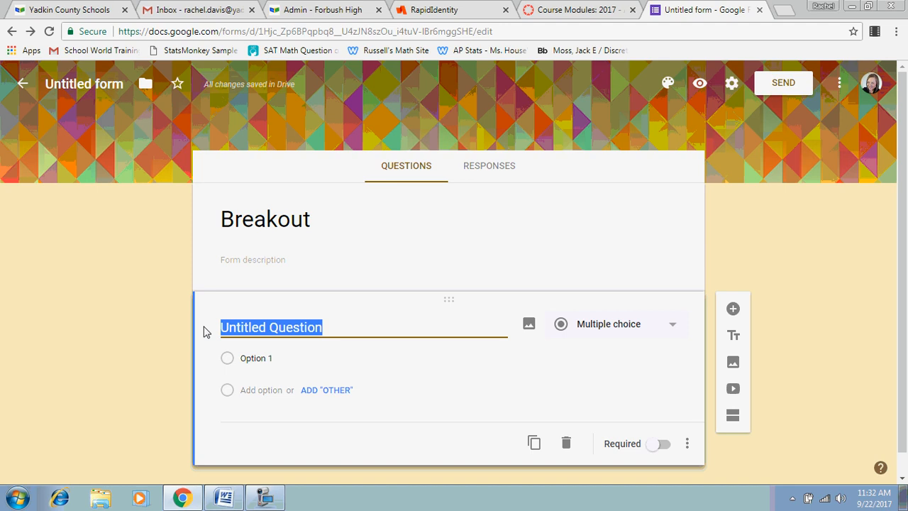
type("Word L")
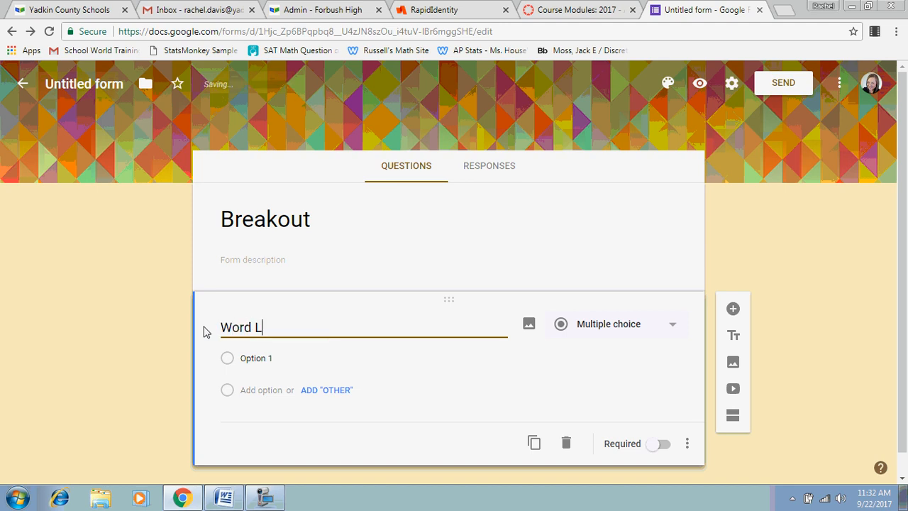
type("ock")
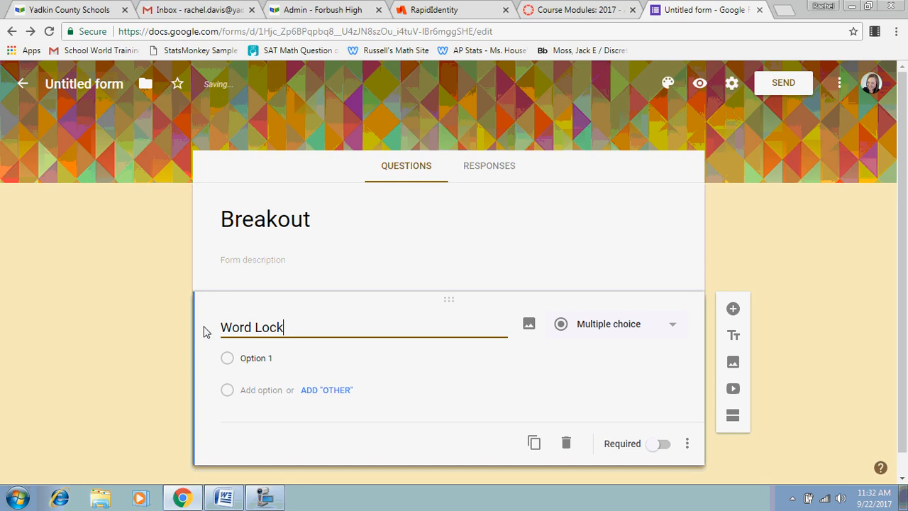
left_click(634, 328)
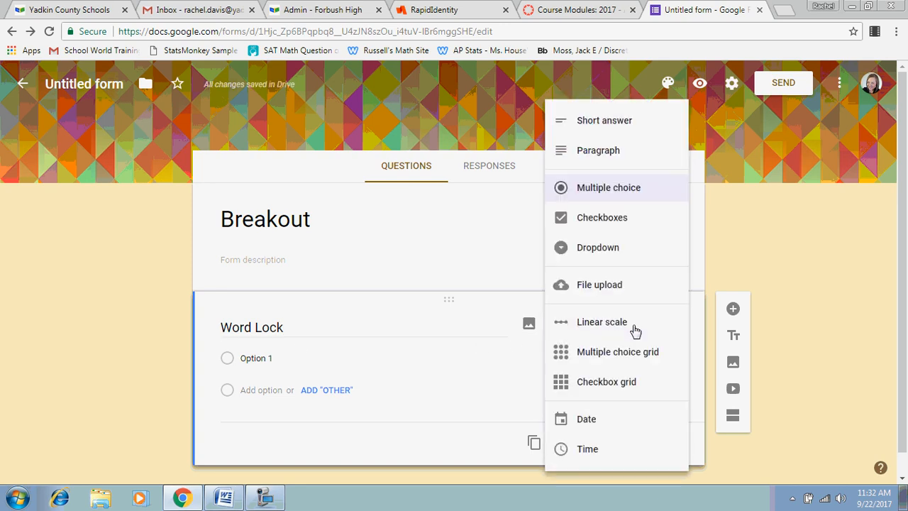
left_click(600, 126)
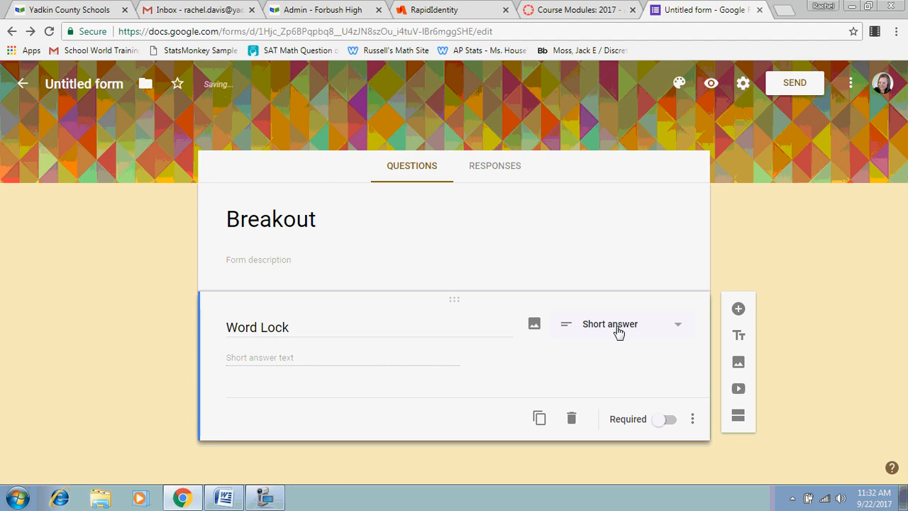
left_click(663, 420)
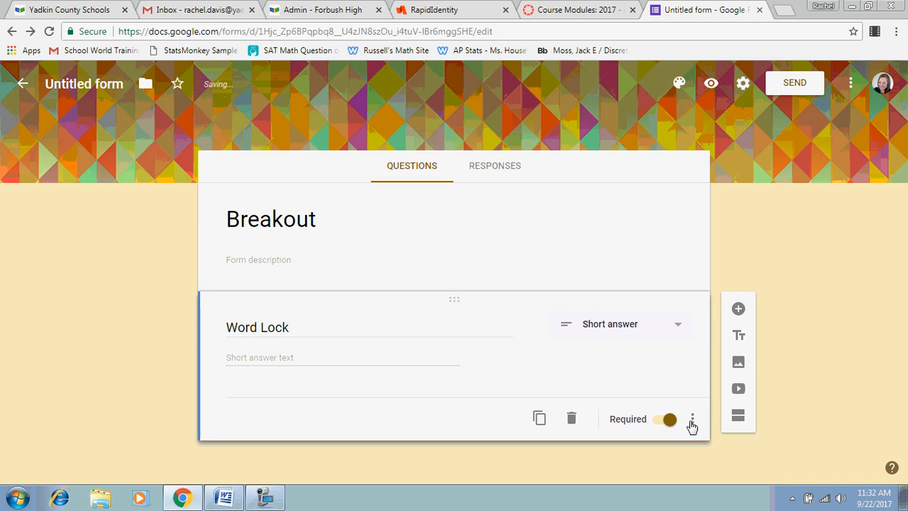
Add response validation to the Word Lock question using a regular expression with the Matches condition
left_click(692, 424)
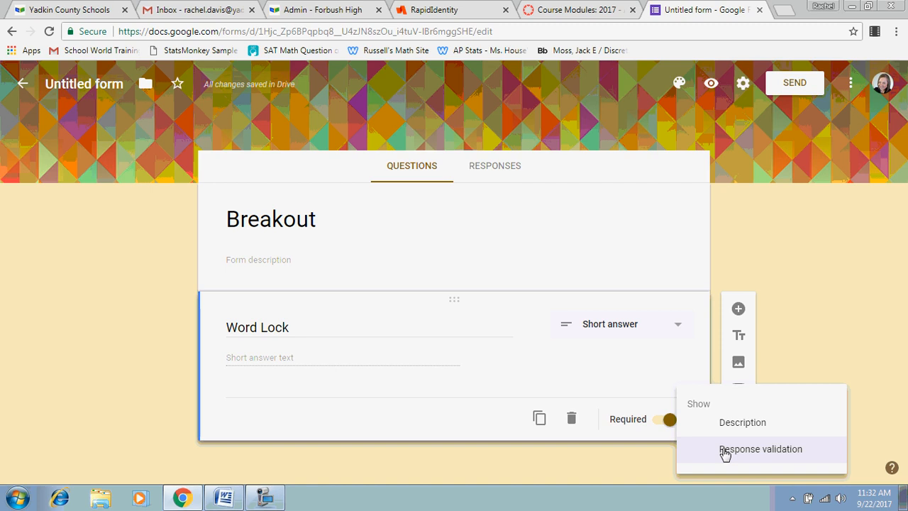
left_click(724, 451)
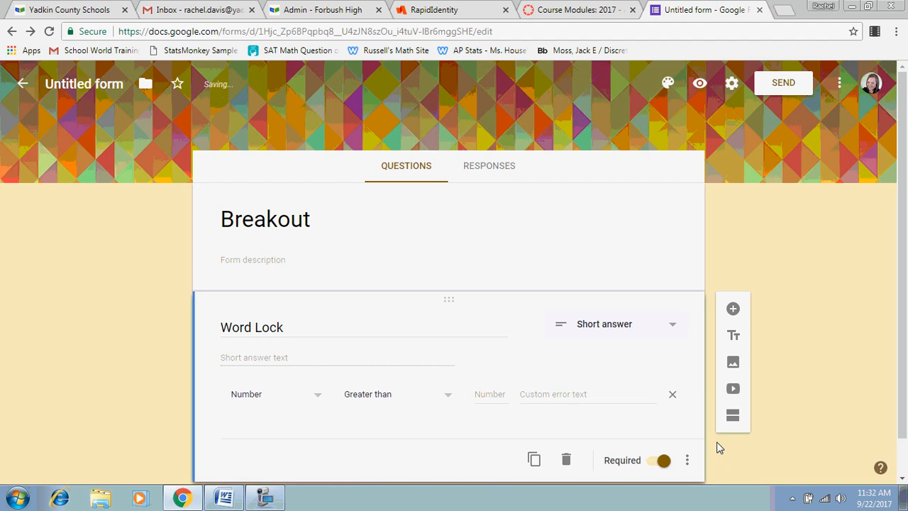
left_click(315, 400)
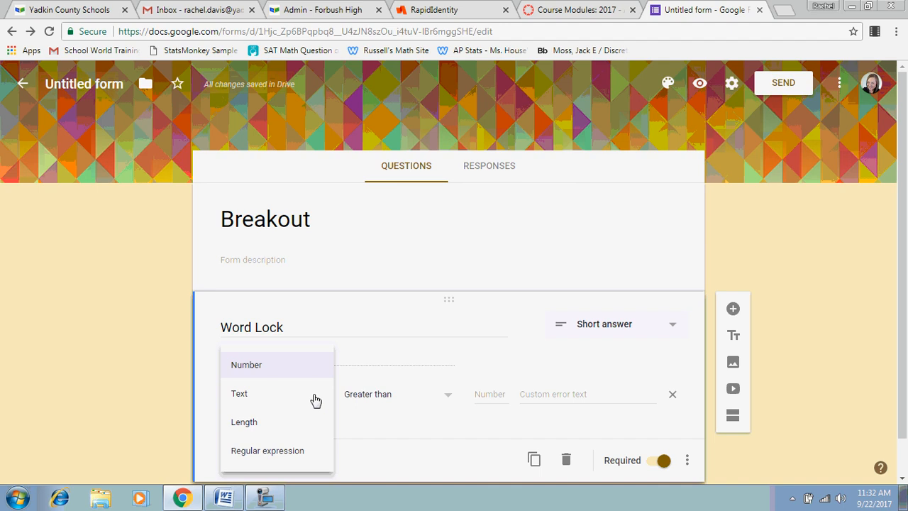
left_click(267, 452)
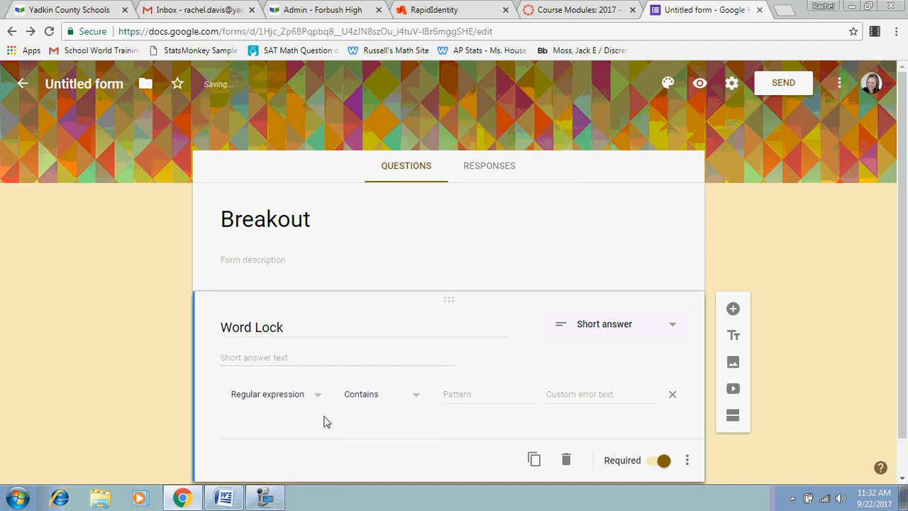
left_click(418, 397)
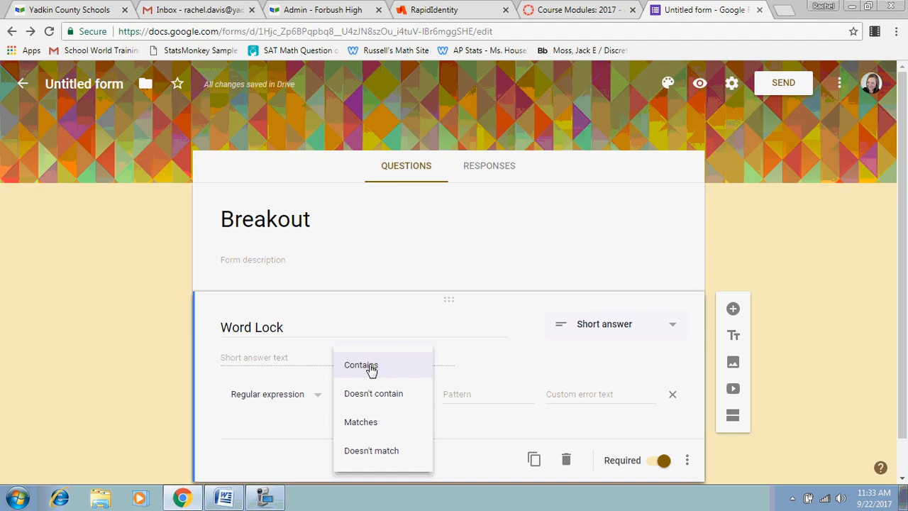
left_click(369, 424)
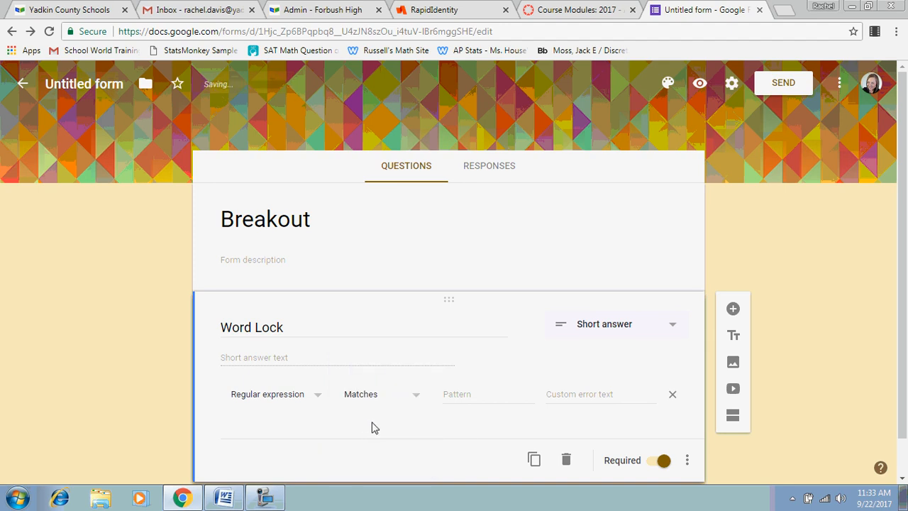
Set the Word Lock validation pattern to "BLUE" and its custom error text to "Use all capital letters"
left_click(467, 397)
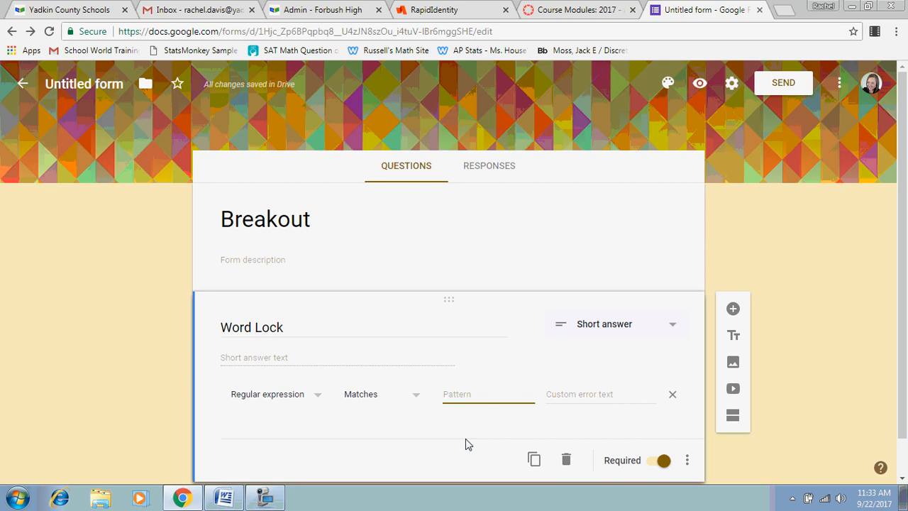
type("s")
key("BackSpace")
type("BLUE")
left_click(584, 395)
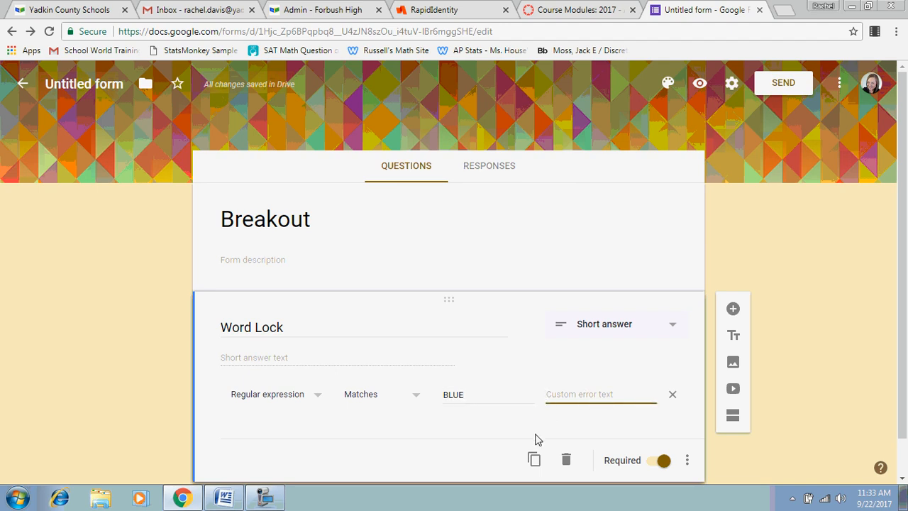
type("Use all capital letters")
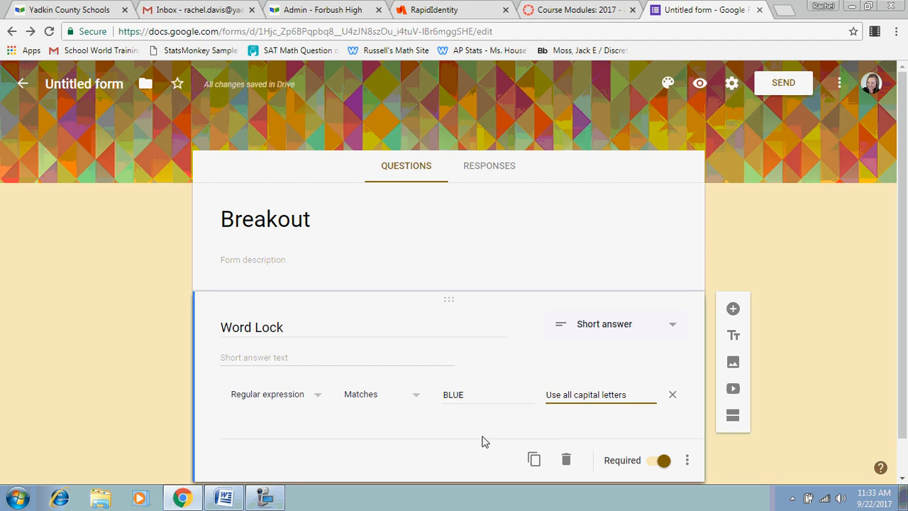
Add a second question named "Number Lock" with the short answer type
scroll(468, 426, "down", 1)
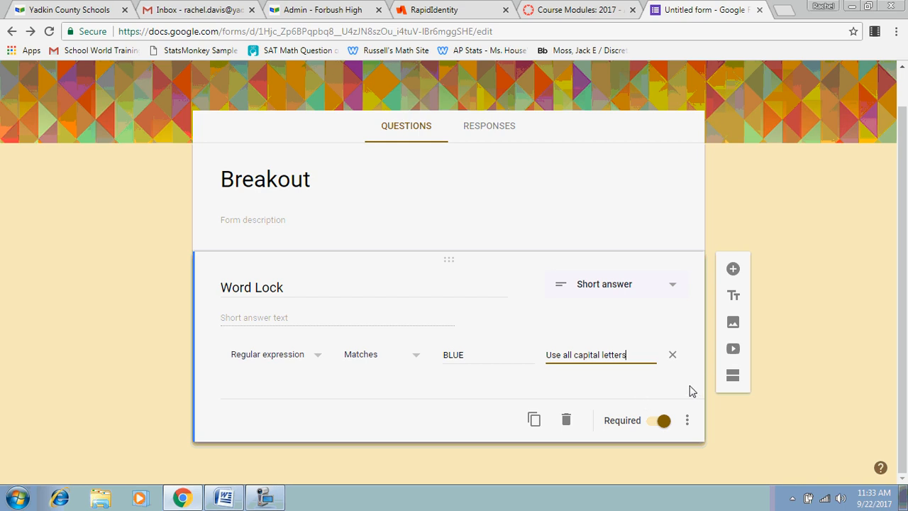
left_click(733, 271)
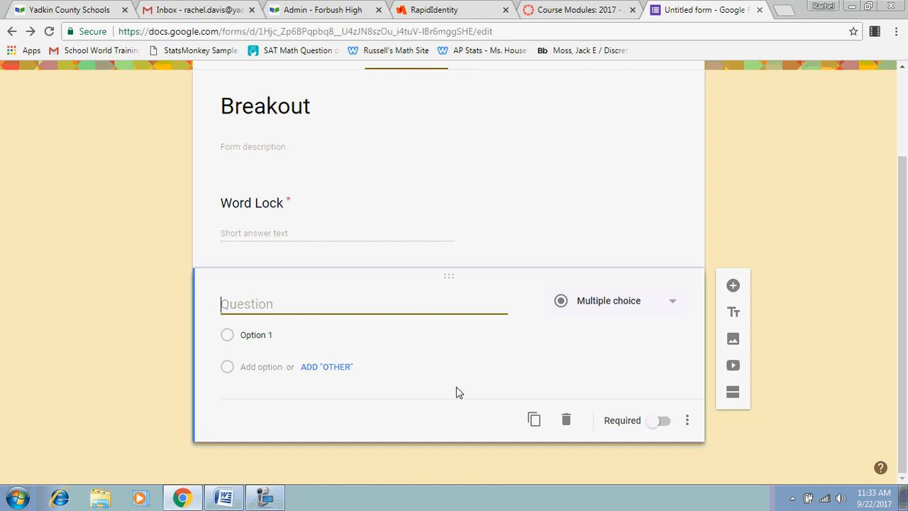
type("mber Lock")
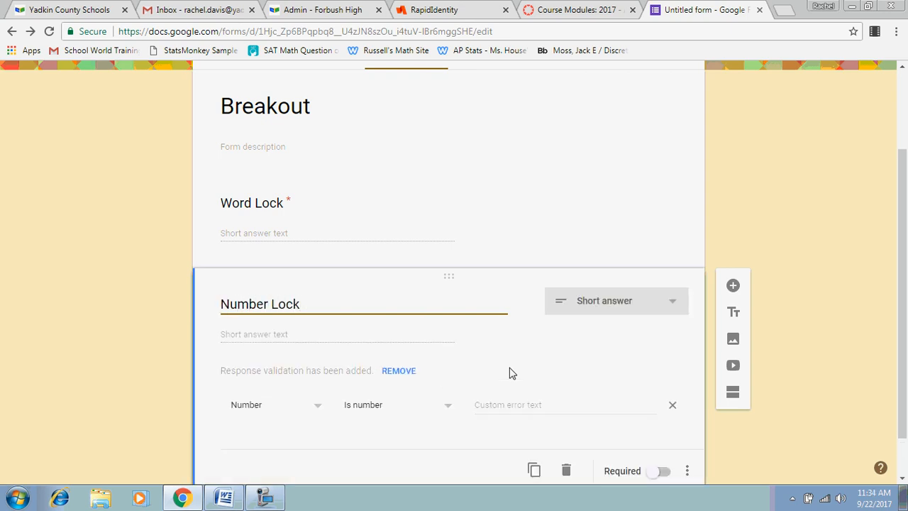
left_click(631, 303)
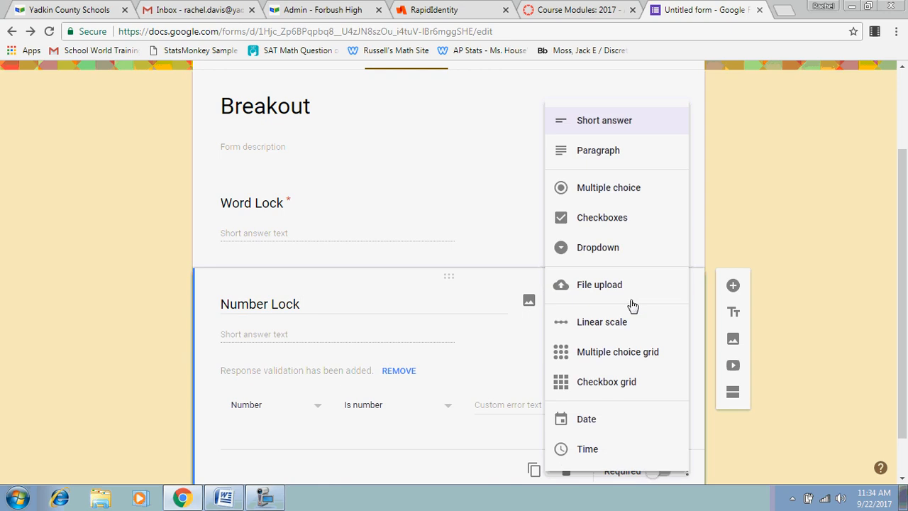
left_click(611, 129)
Set the Number Lock response validation to accept only a number equal to 123
scroll(573, 345, "down", 1)
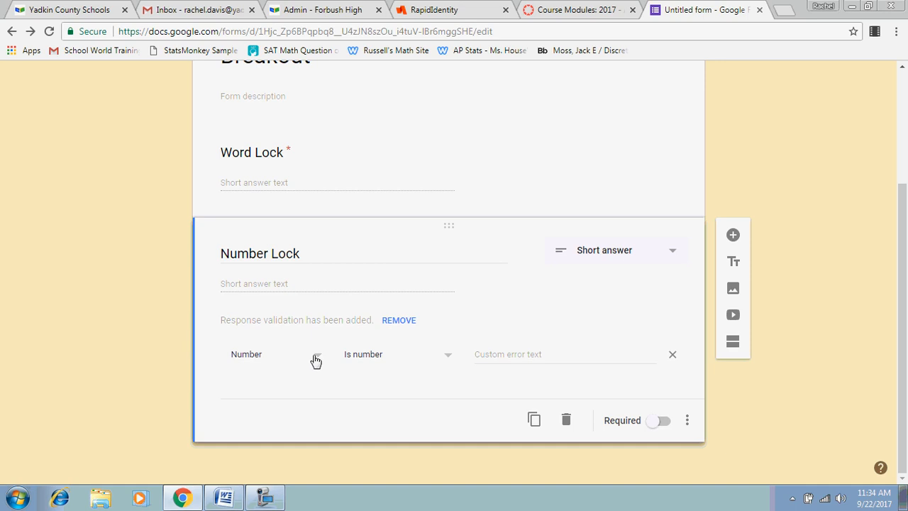
left_click(315, 359)
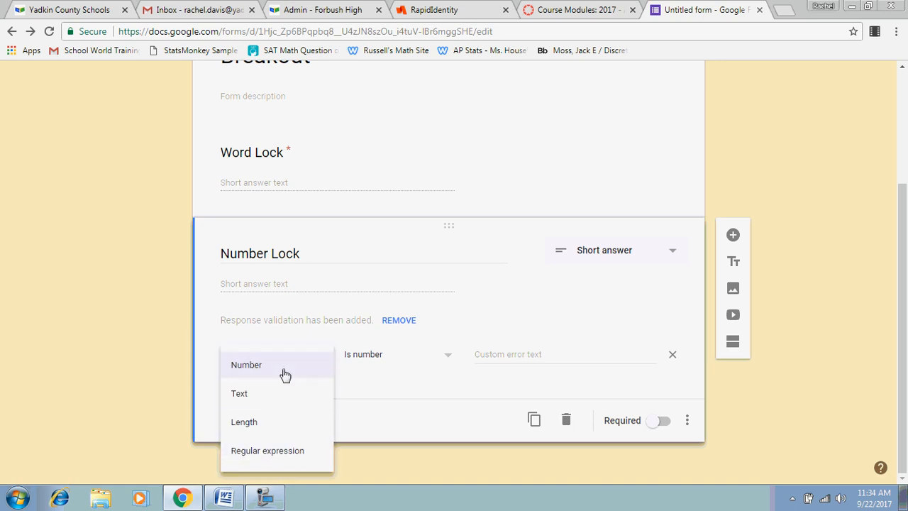
left_click(254, 369)
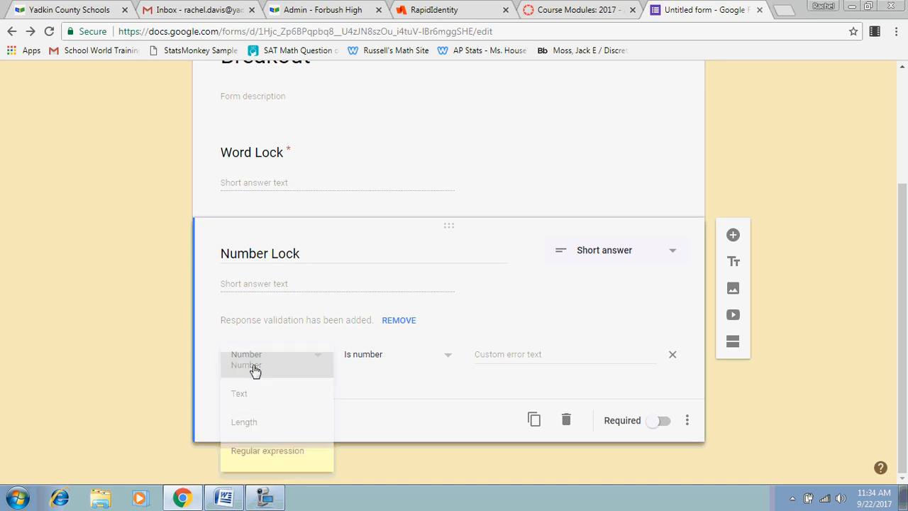
left_click(443, 357)
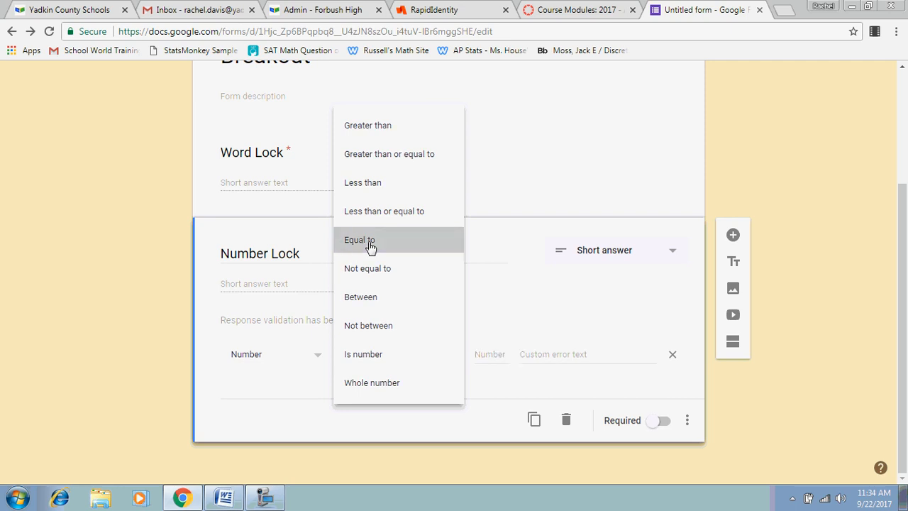
left_click(370, 241)
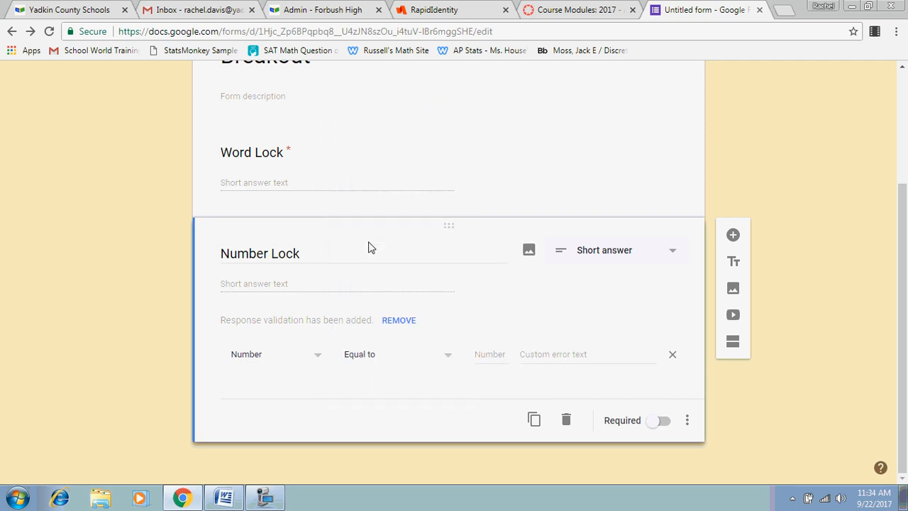
left_click(491, 353)
type("123")
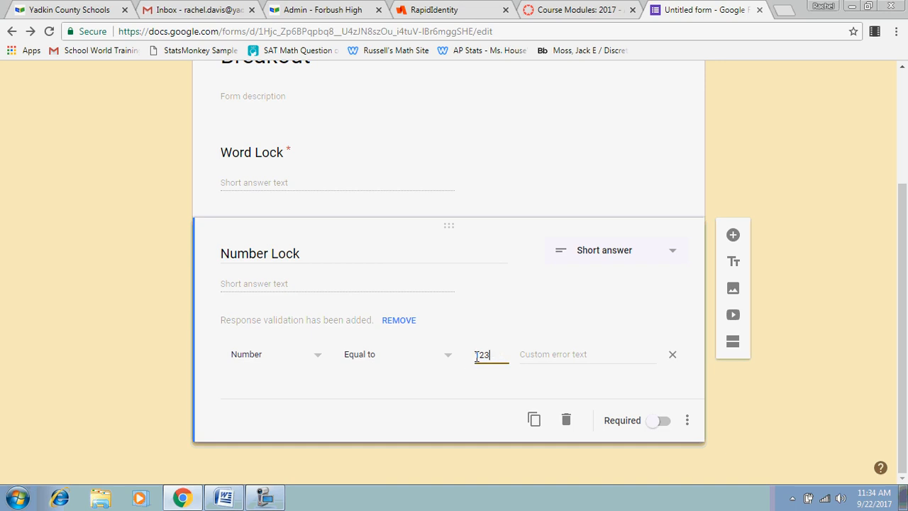
Add the custom error text "Don't put spaces between numbers" to Number Lock and make the question required
left_click(558, 353)
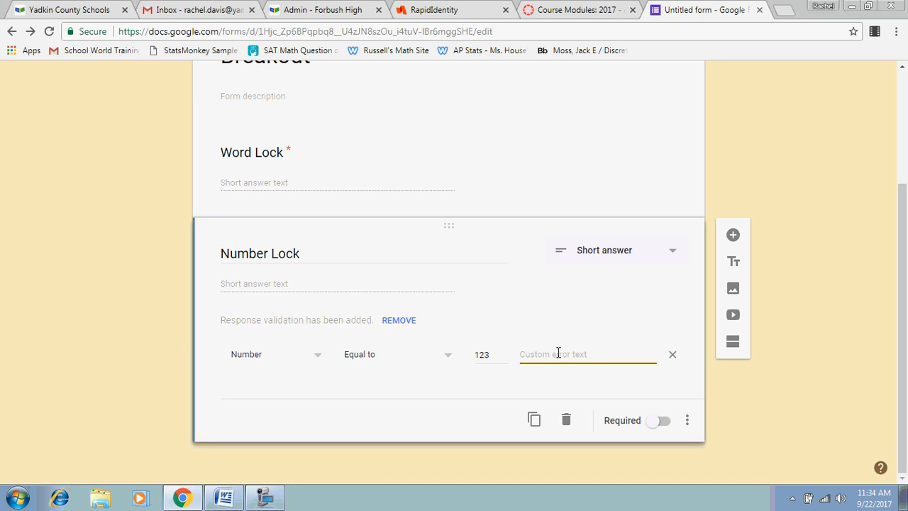
type("Don't put spaces between numbers")
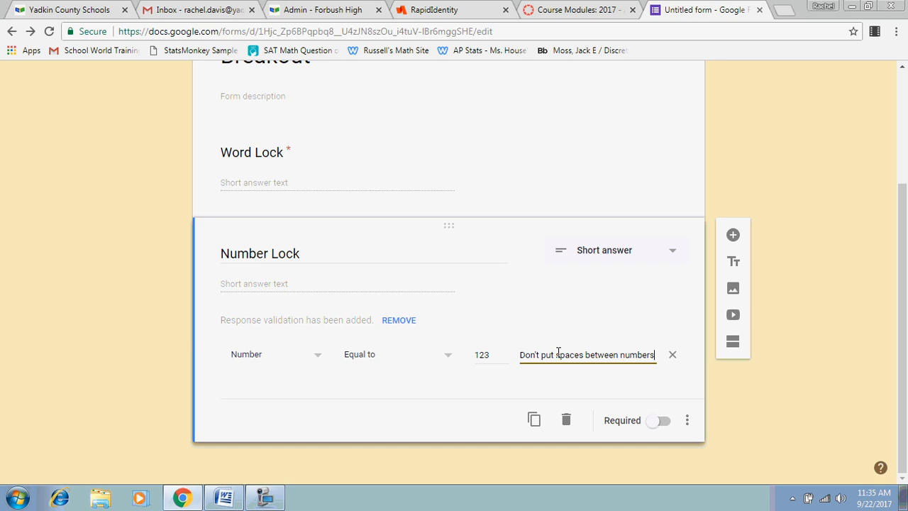
left_click(659, 422)
left_click(687, 424)
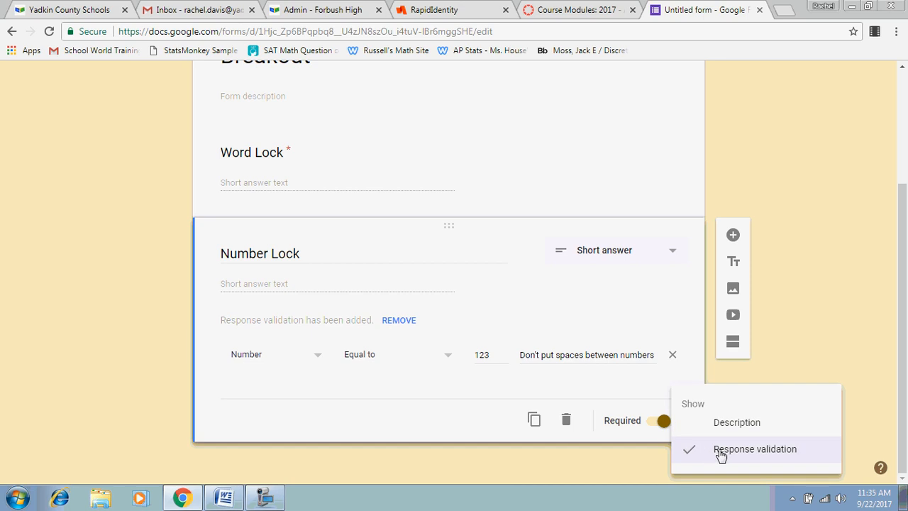
left_click(802, 367)
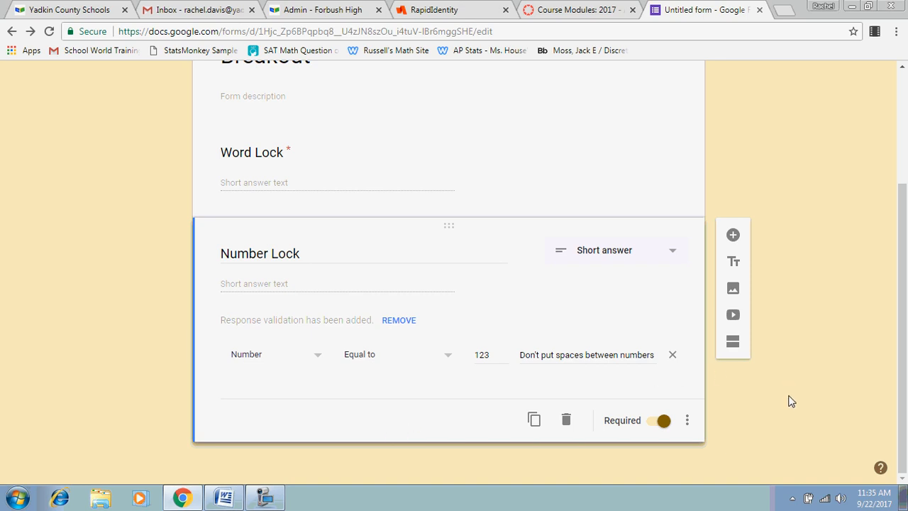
Preview the form and test the Word Lock by entering "B", completing it to "BLUE"
scroll(791, 399, "up", 3)
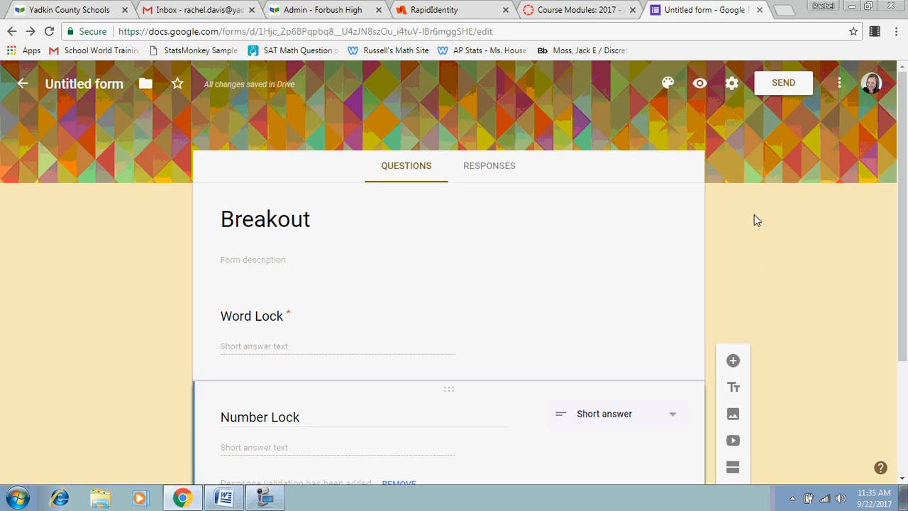
left_click(697, 85)
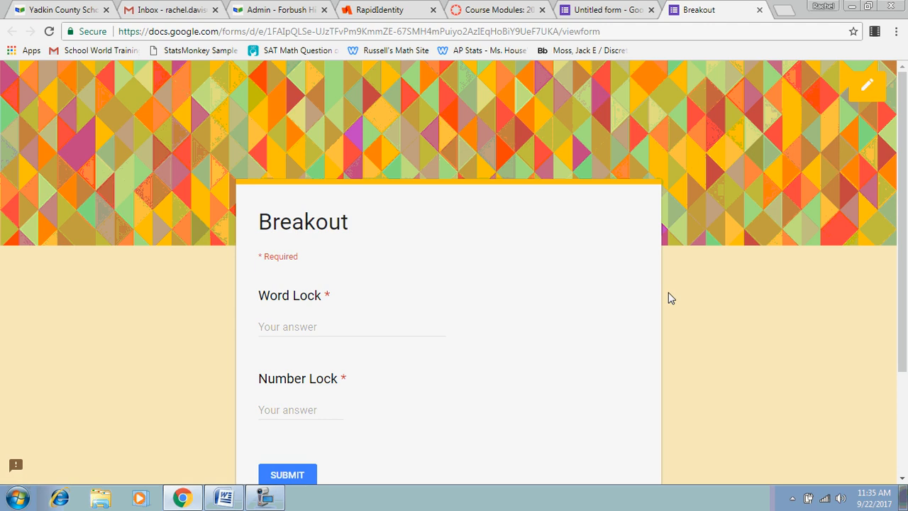
scroll(672, 297, "down", 3)
left_click(258, 202)
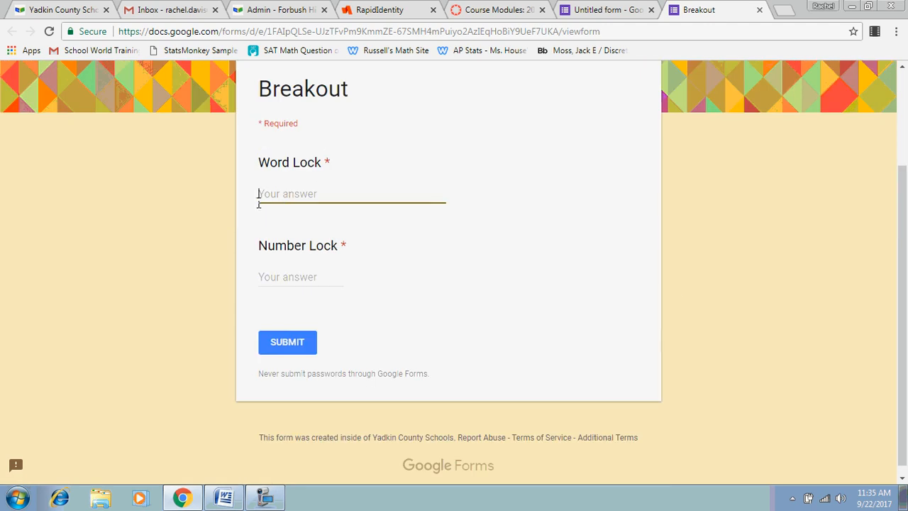
type("B")
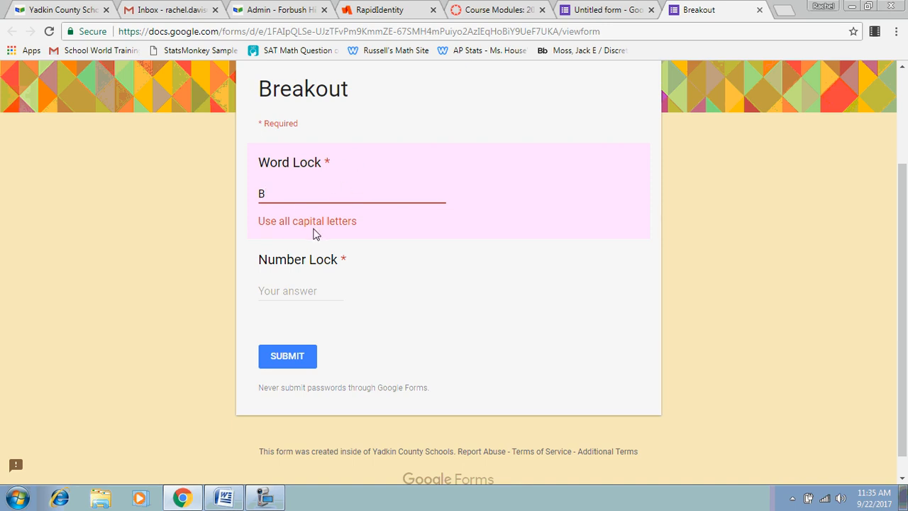
type("LUE")
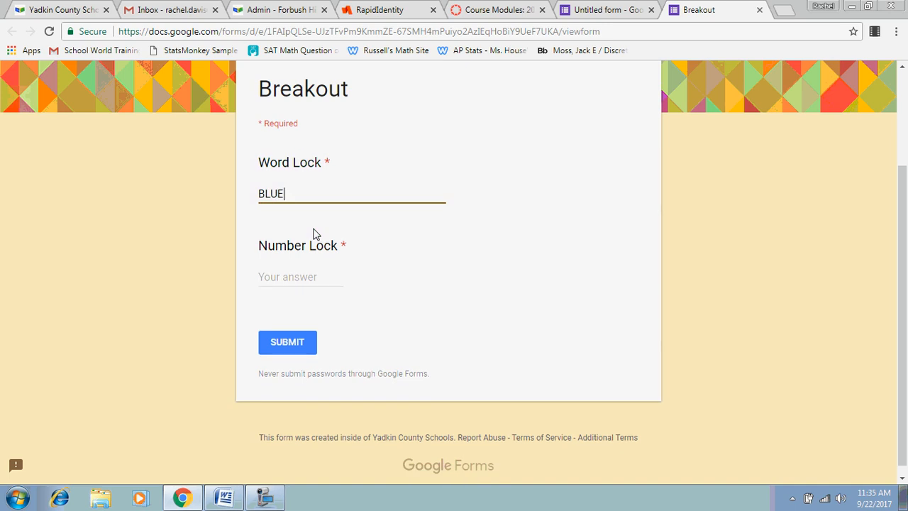
Test the Number Lock with 456, replace it with 123, and submit the response before closing the preview
left_click(286, 276)
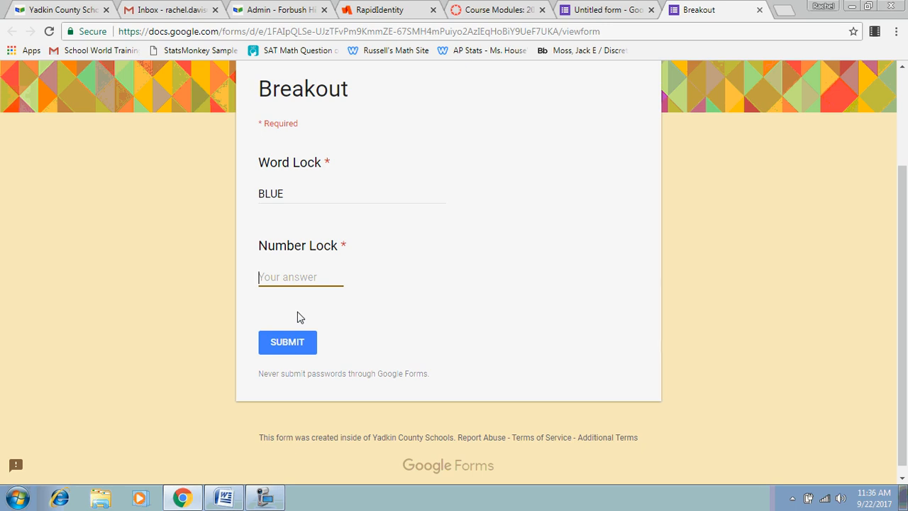
type("456")
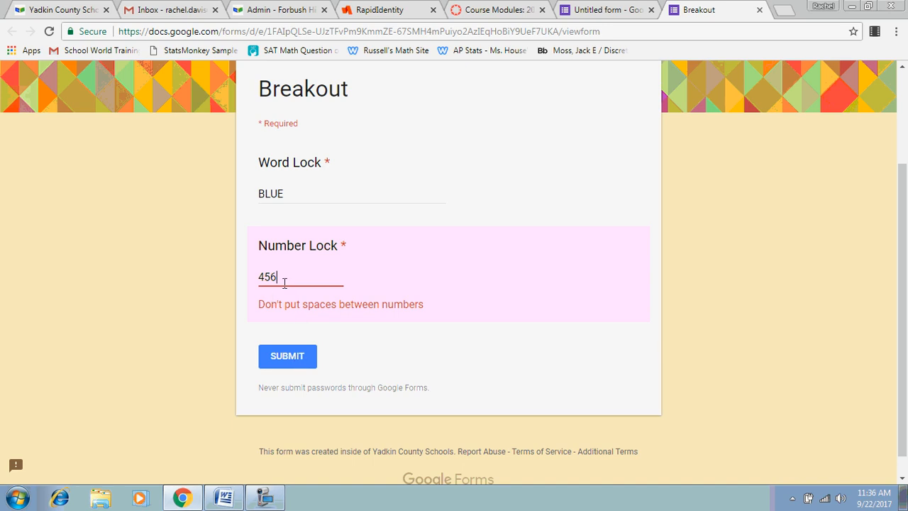
key("BackSpace")
key("BackSpace")
key("BackSpace")
type("123")
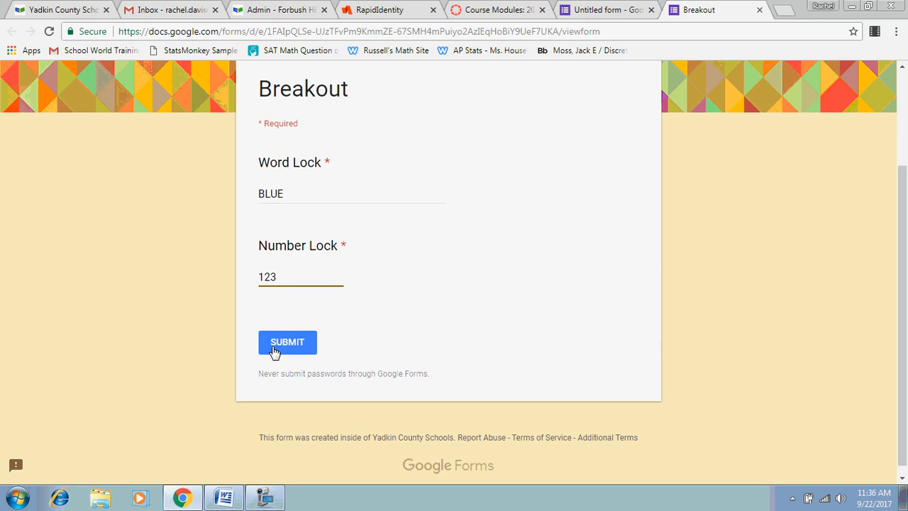
left_click(274, 347)
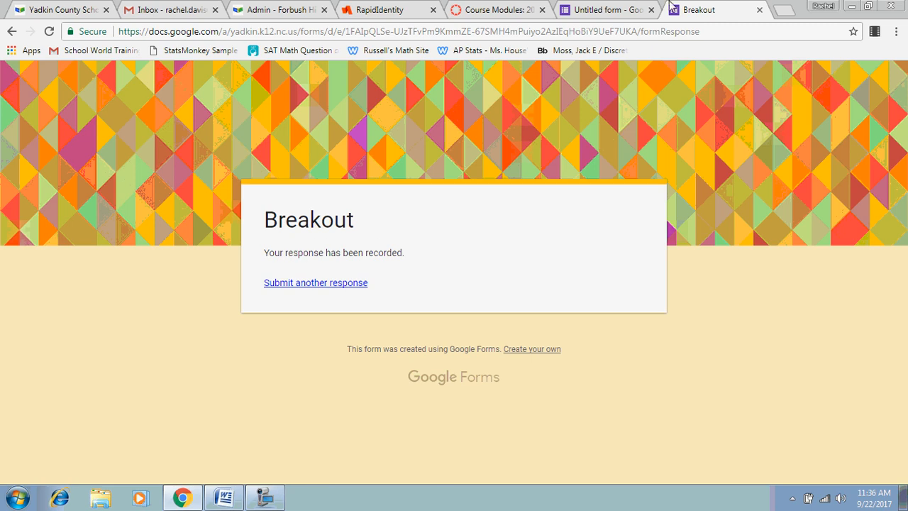
left_click(759, 10)
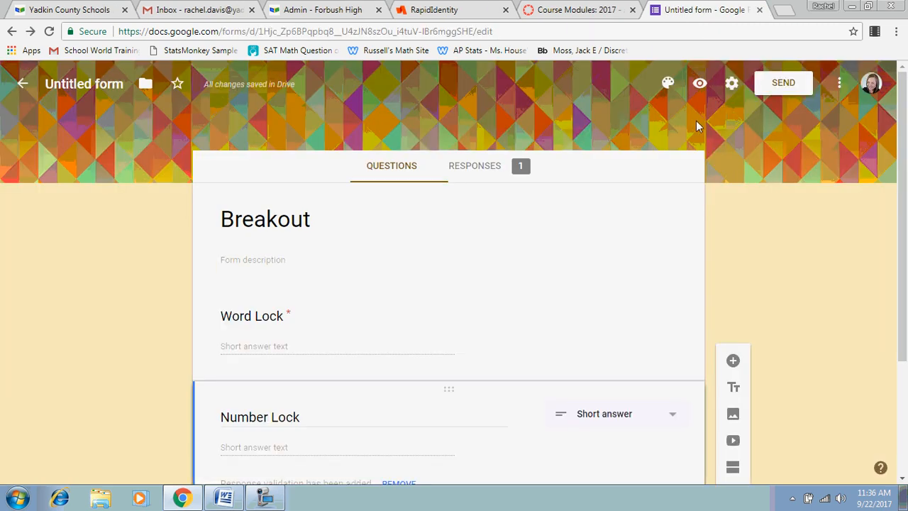
Set the form's confirmation message to "Congratulations!" in the presentation settings and save it
left_click(730, 84)
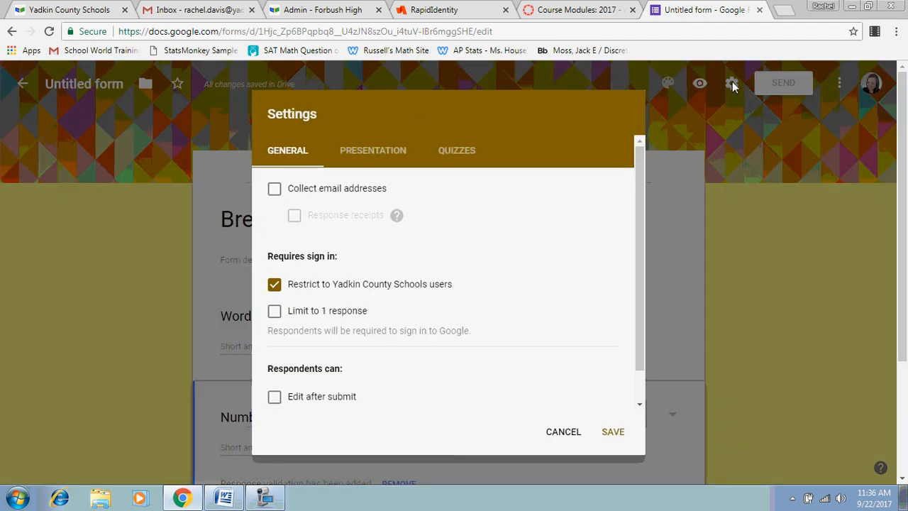
left_click(379, 152)
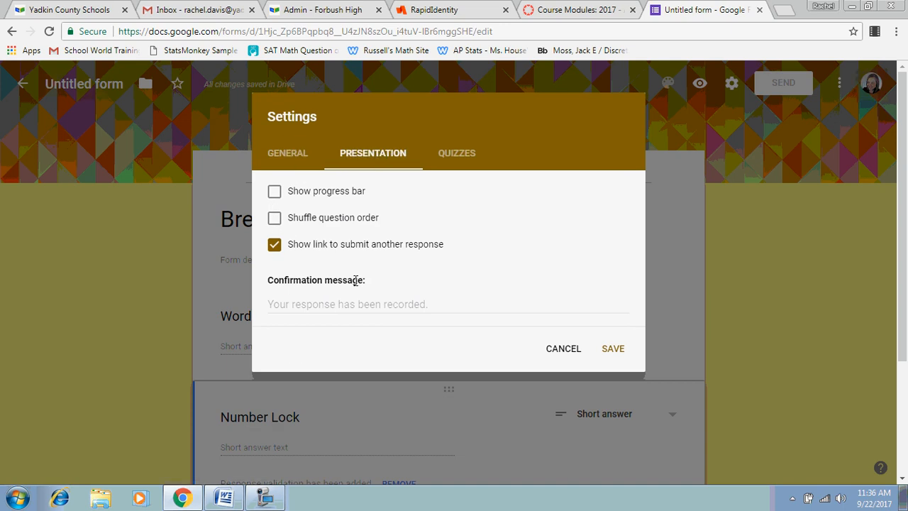
left_click(291, 300)
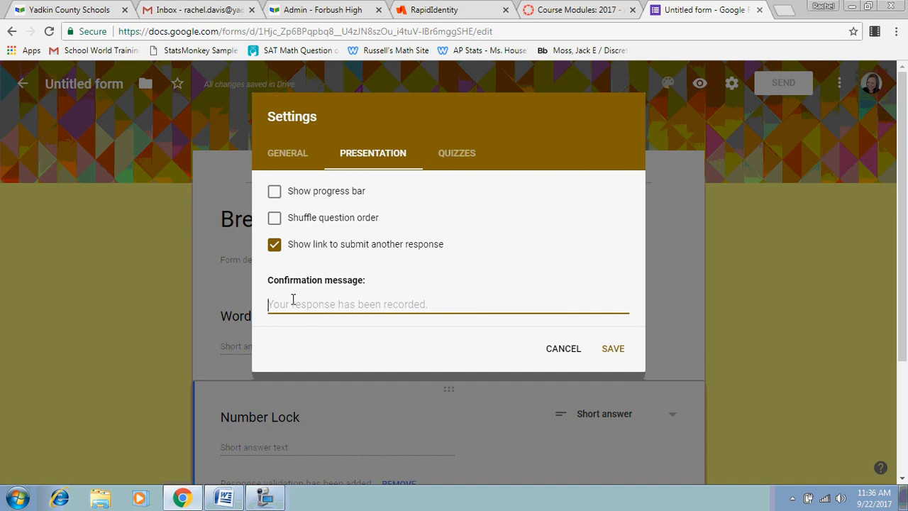
type("Congratu")
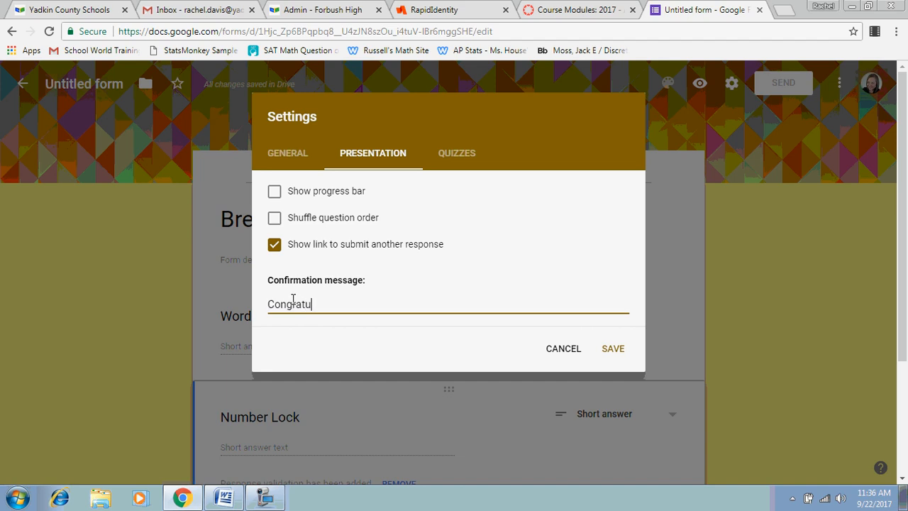
type("lations!")
left_click(608, 349)
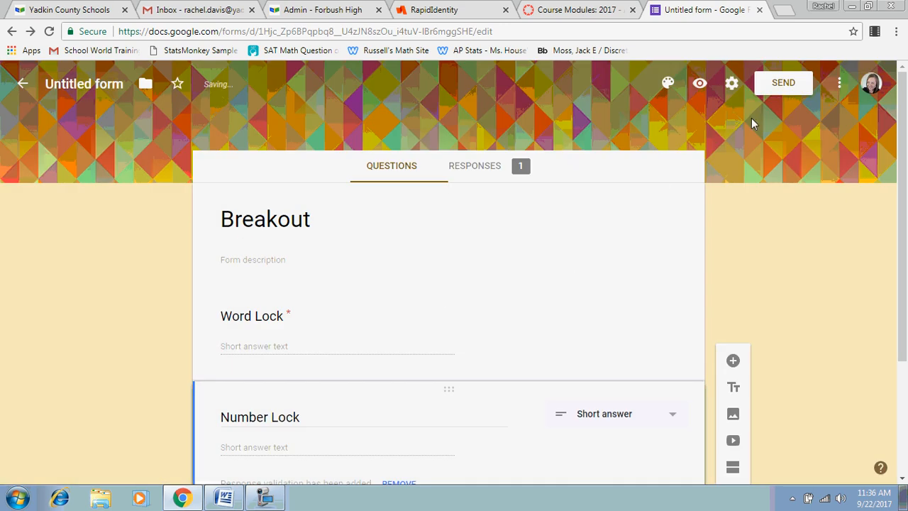
Preview the form again and answer the Word Lock with "BLUE"
left_click(699, 83)
scroll(346, 261, "down", 1)
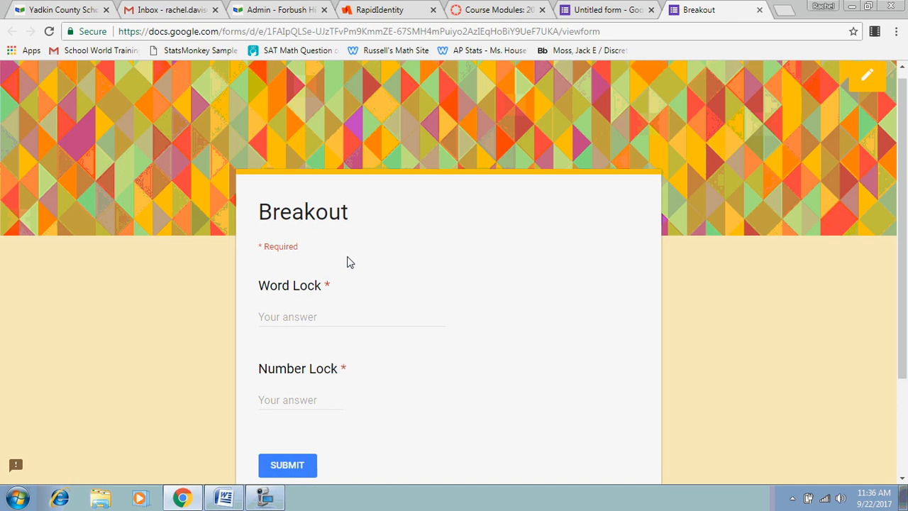
left_click(296, 260)
type("B:L")
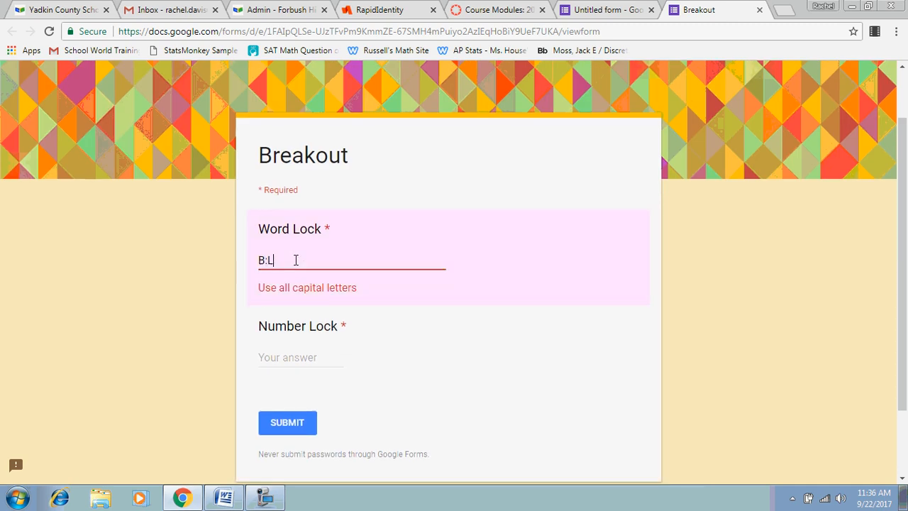
type("UE")
key("BackSpace")
key("BackSpace")
key("BackSpace")
key("BackSpace")
type("LUE")
Answer the Number Lock with 123 and submit the test response, closing the preview when done
left_click(290, 344)
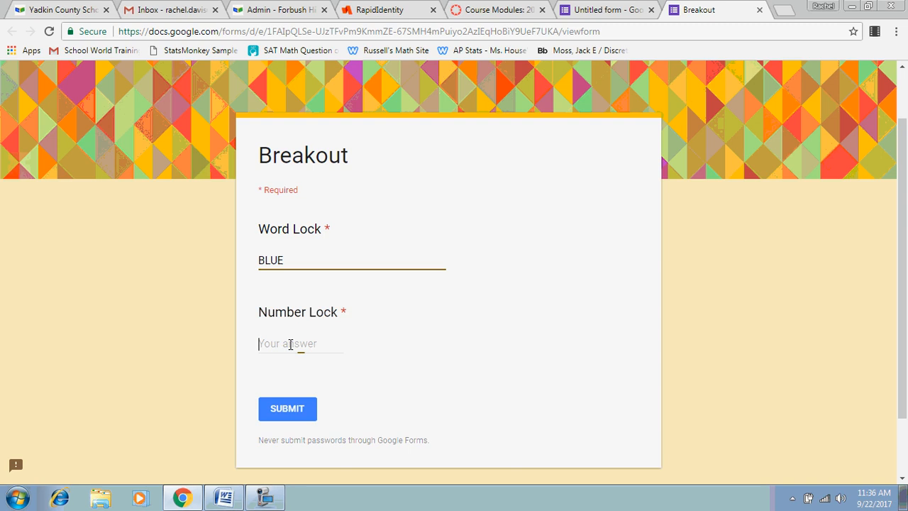
type("123")
left_click(289, 414)
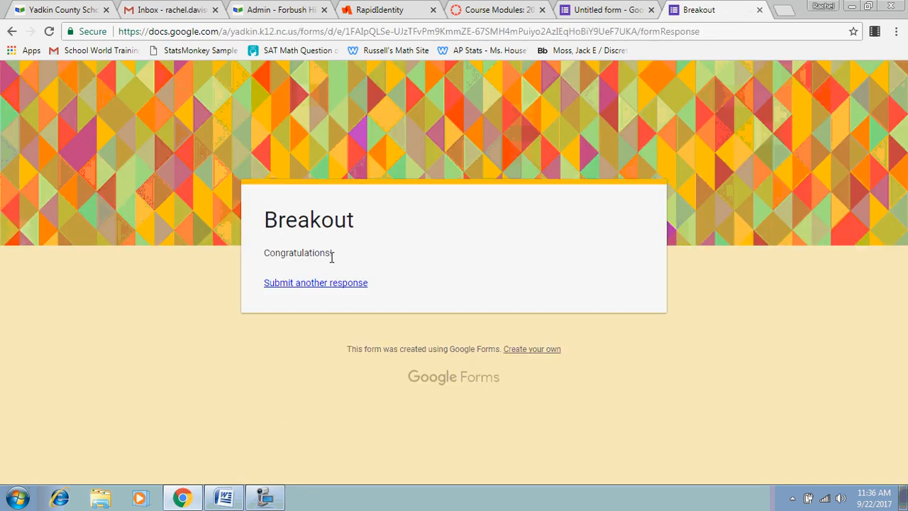
left_click(759, 12)
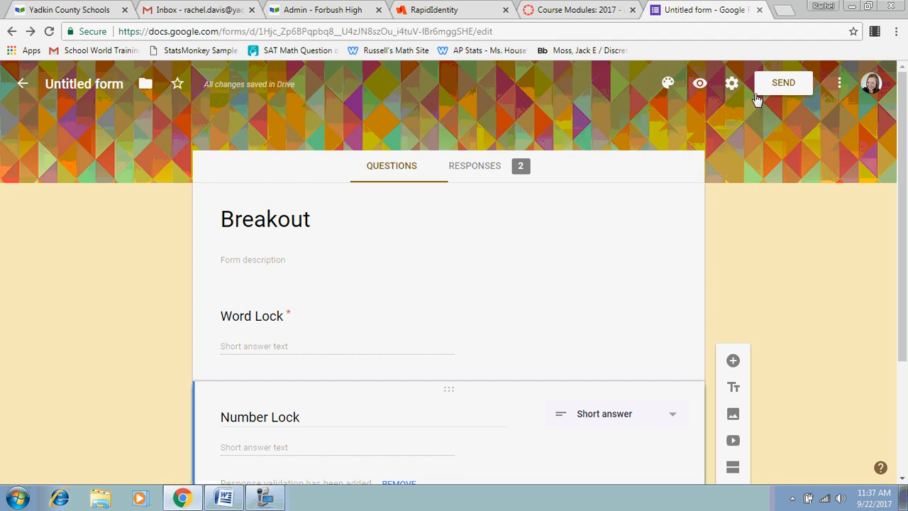
Copy the form's embed HTML code from the send options and switch to the Canvas course modules page
left_click(778, 85)
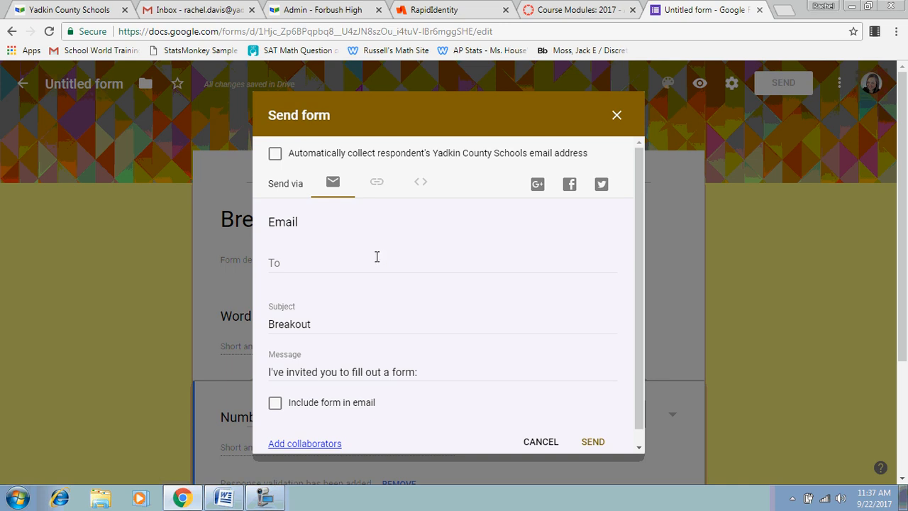
left_click(420, 185)
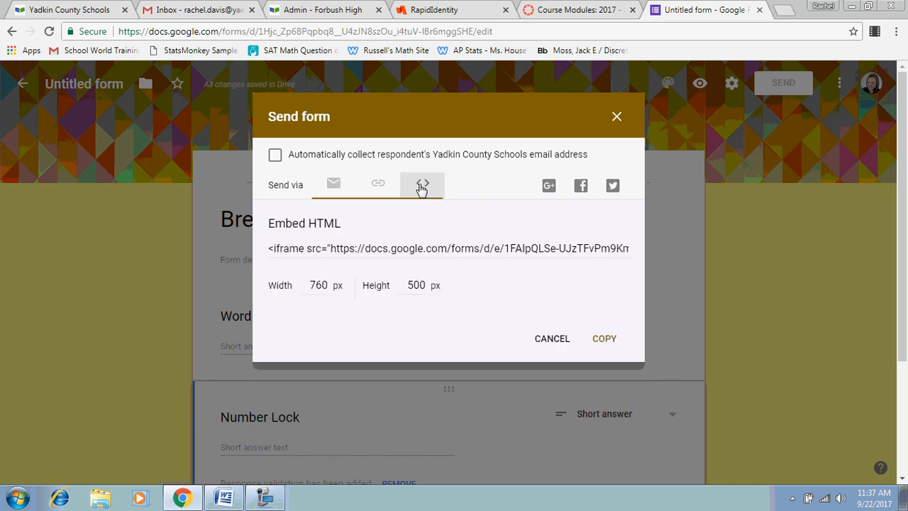
left_click(377, 248)
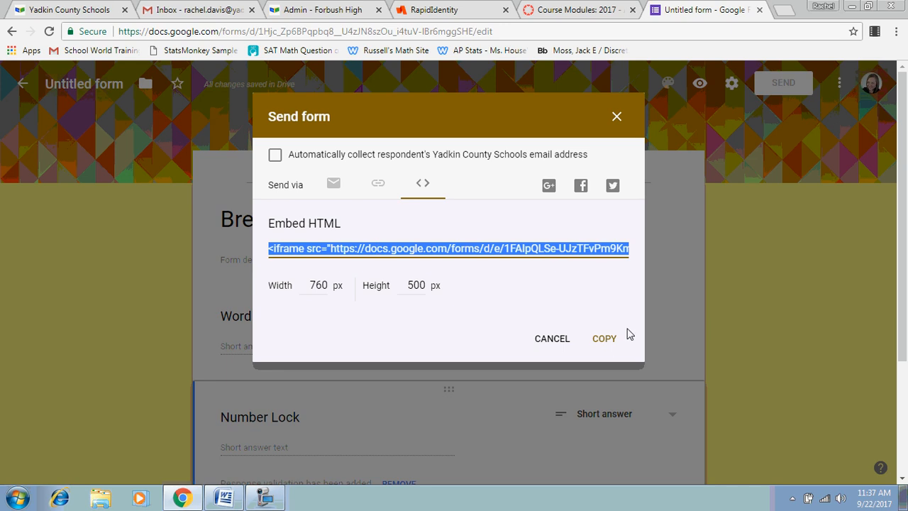
left_click(603, 340)
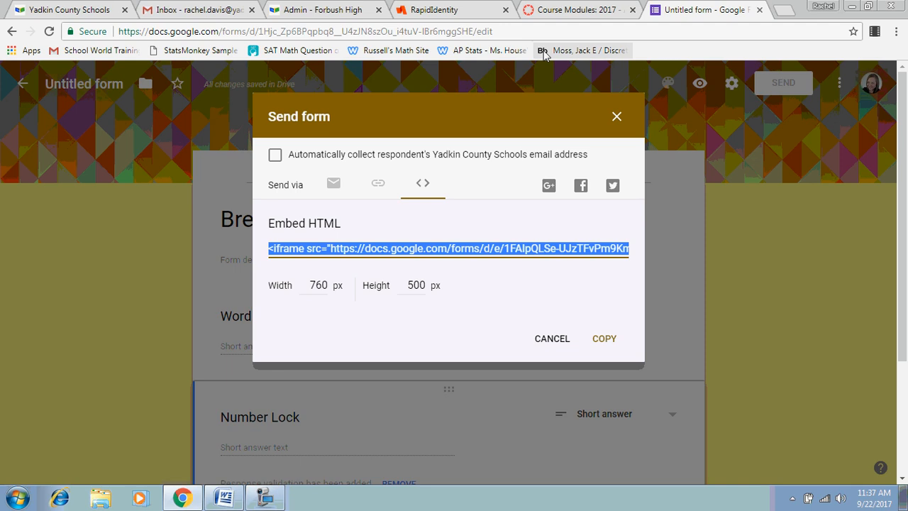
left_click(567, 10)
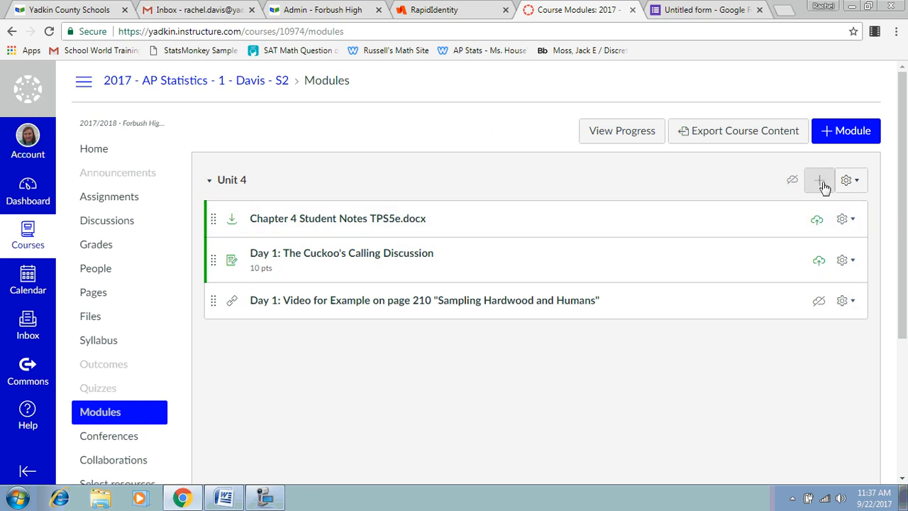
Add a new content page named "Breakout" to the Unit 4 module
left_click(822, 182)
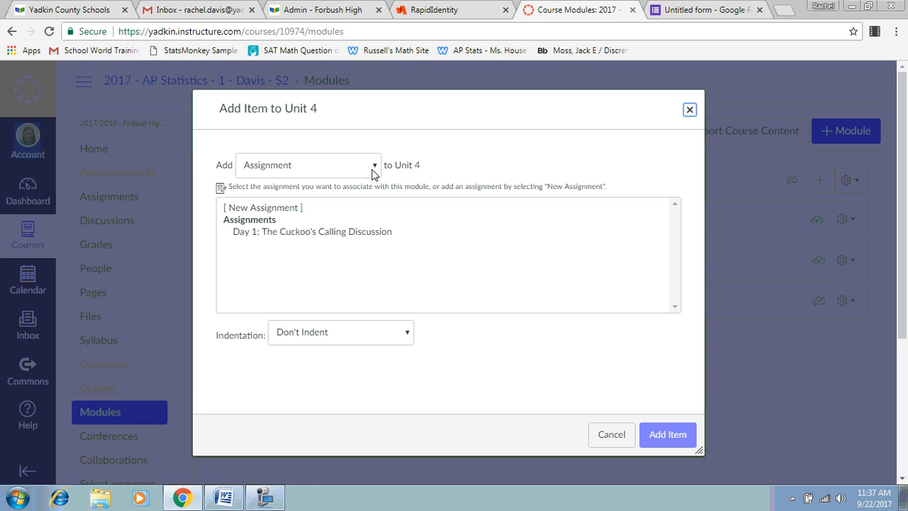
left_click(371, 170)
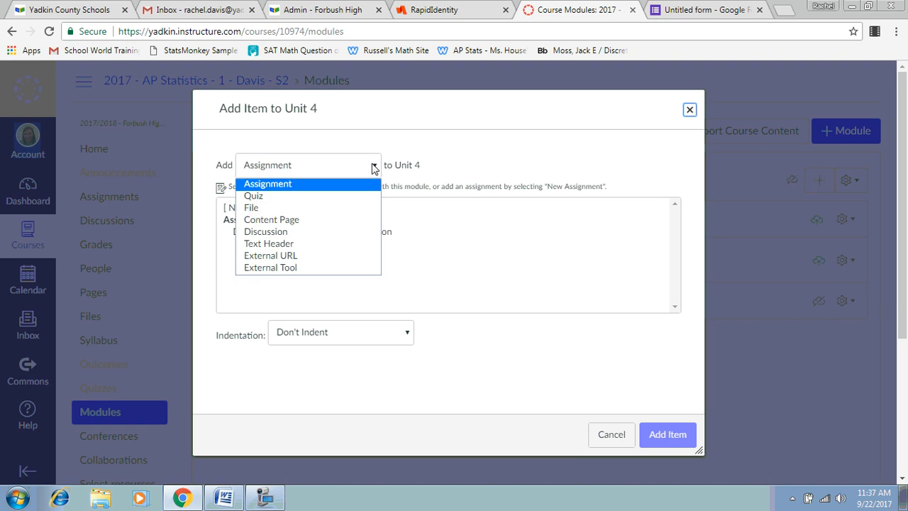
left_click(295, 221)
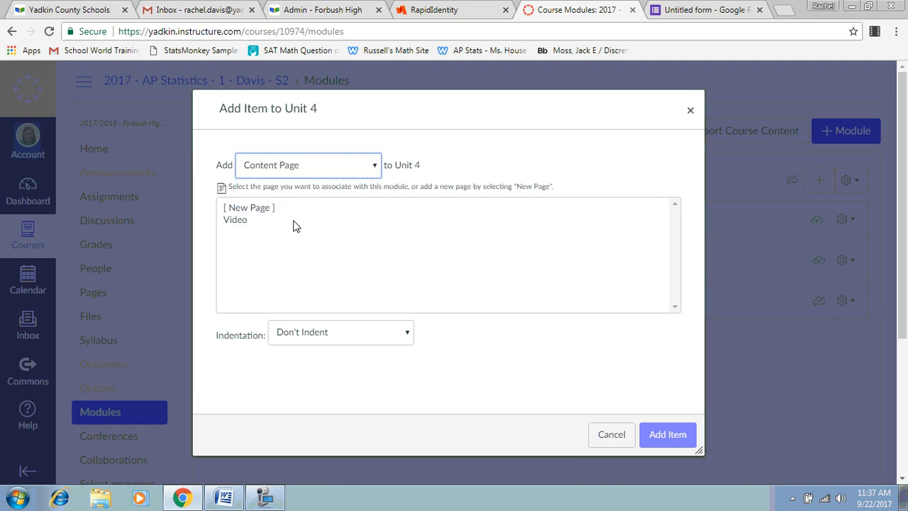
left_click(263, 210)
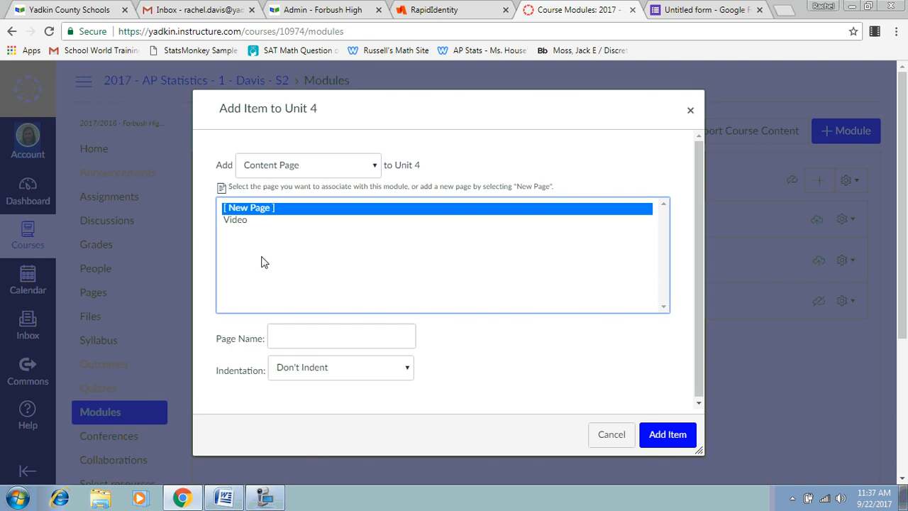
left_click(287, 334)
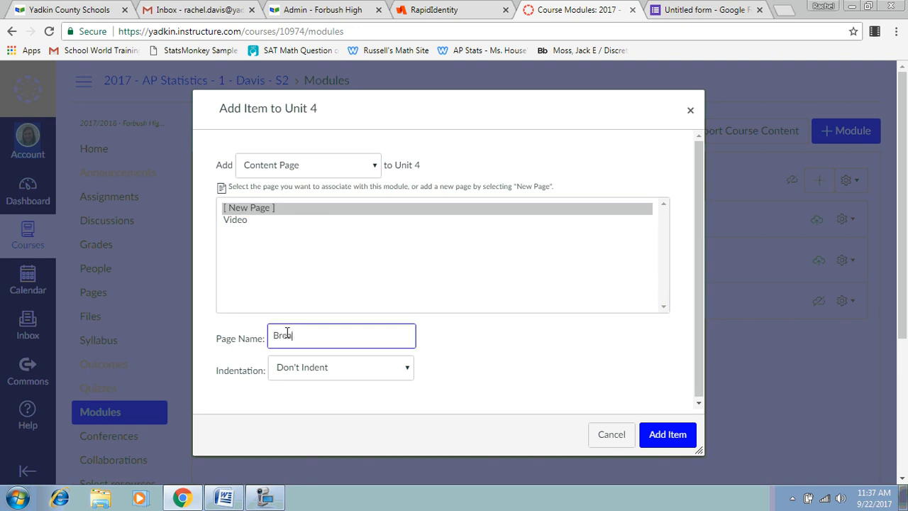
left_click(674, 434)
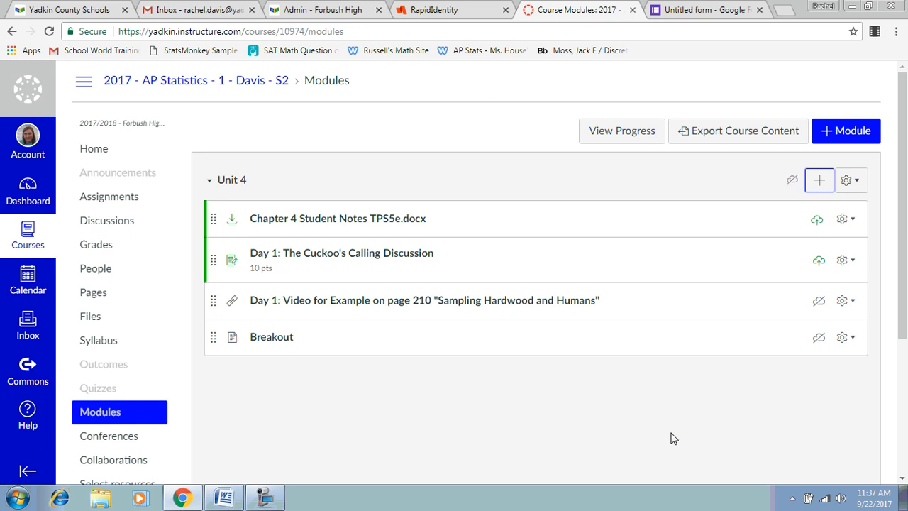
Open the Breakout page for editing and paste the copied form embed code into its HTML source
left_click(271, 339)
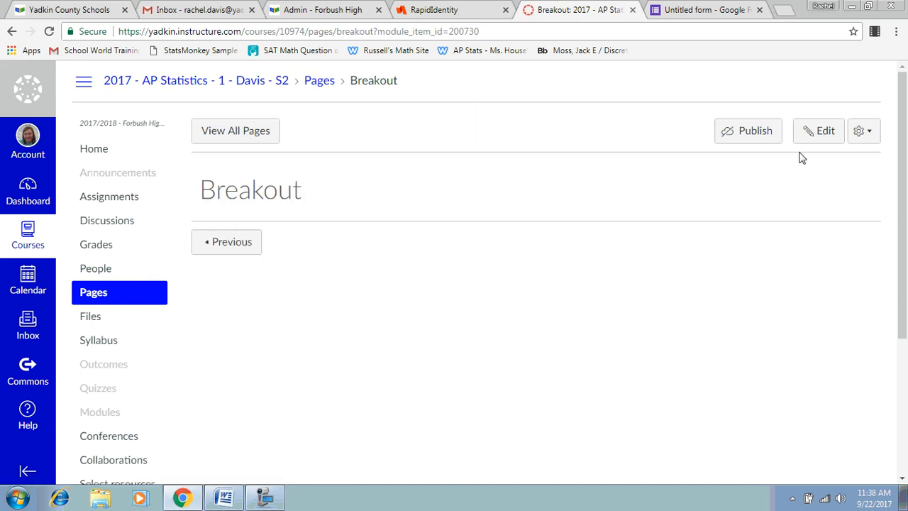
left_click(816, 134)
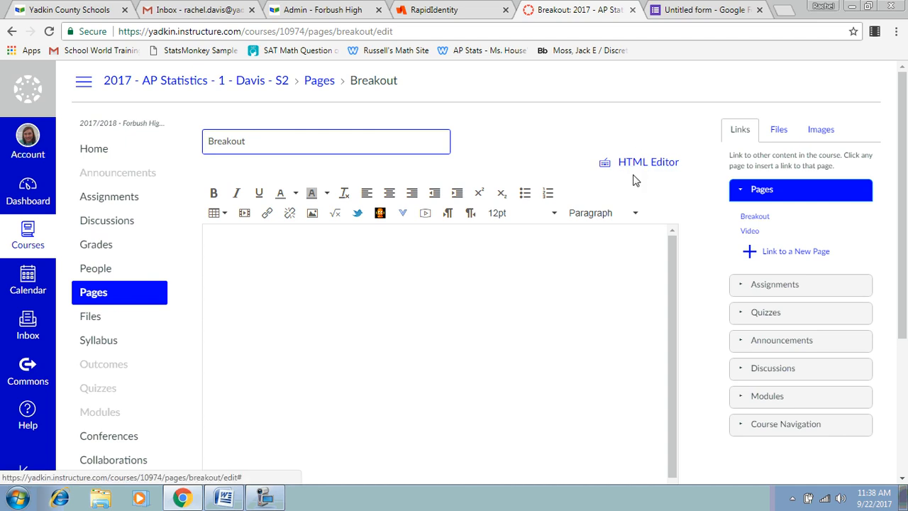
left_click(637, 163)
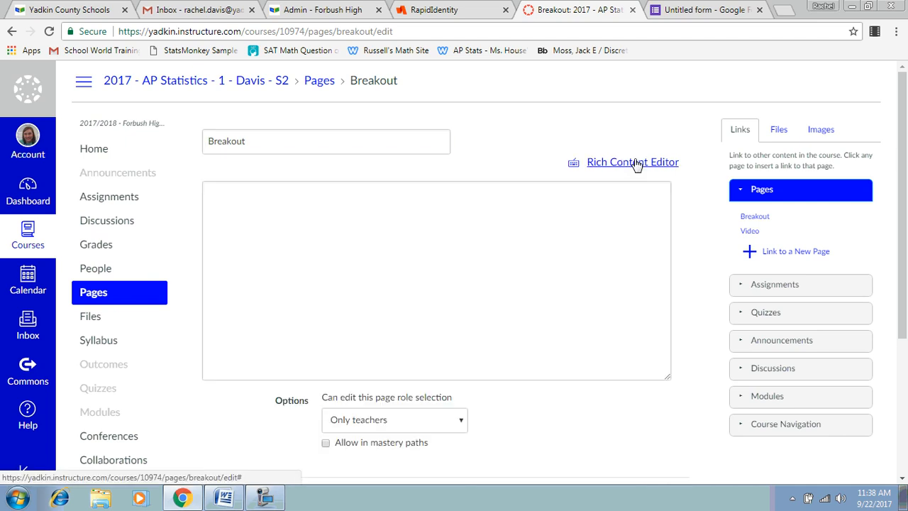
left_click(243, 204)
key("ctrl+v")
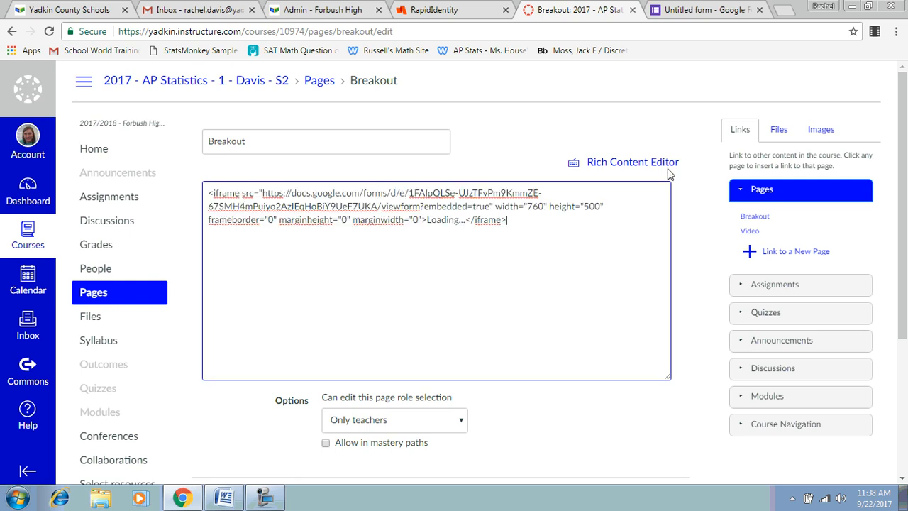
Check the embedded form in the rich content view, and save and publish the Breakout page
left_click(626, 165)
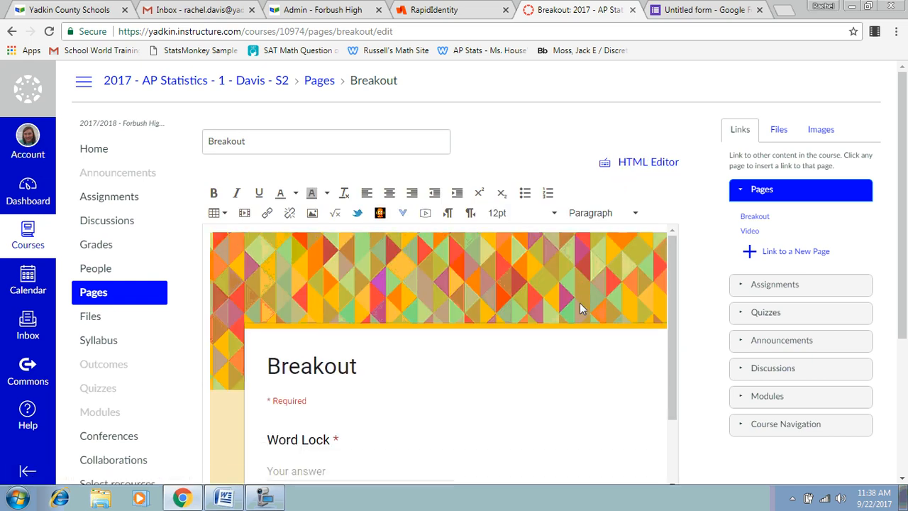
scroll(581, 308, "down", 3)
scroll(579, 309, "down", 1)
scroll(578, 312, "up", 2)
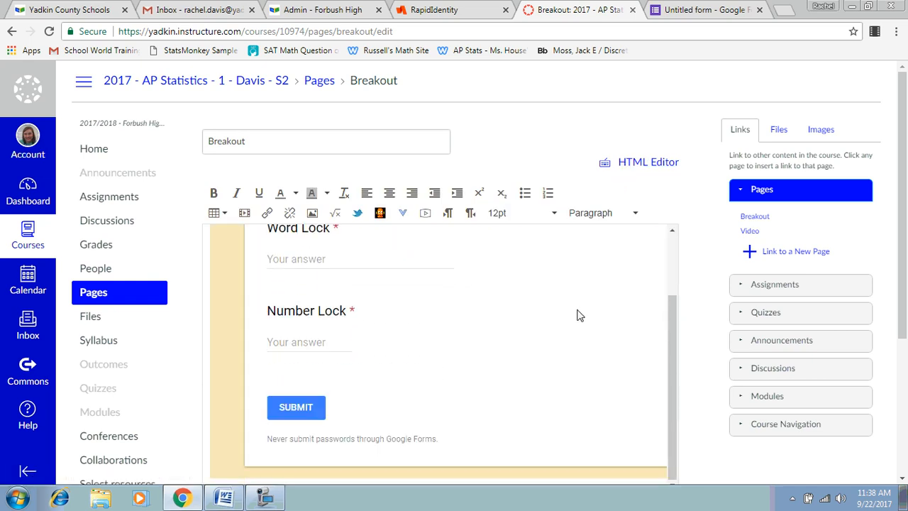
scroll(706, 316, "down", 2)
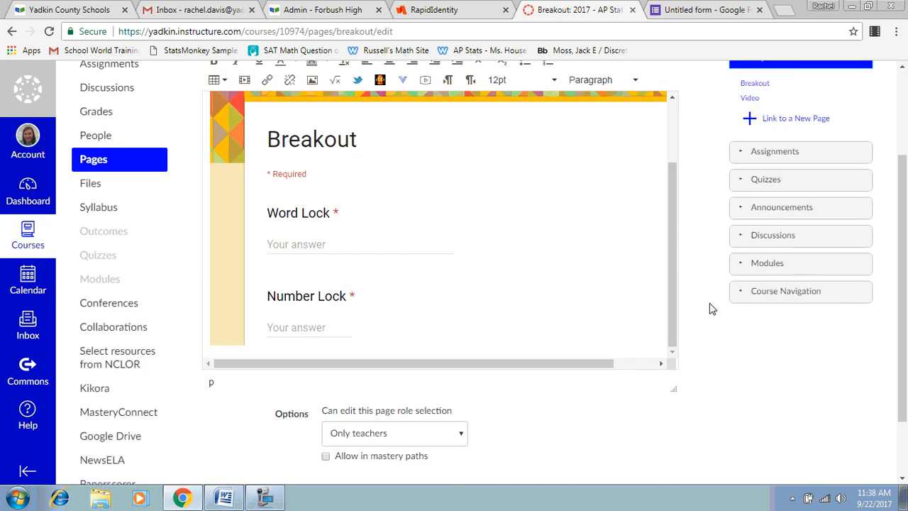
scroll(712, 308, "down", 2)
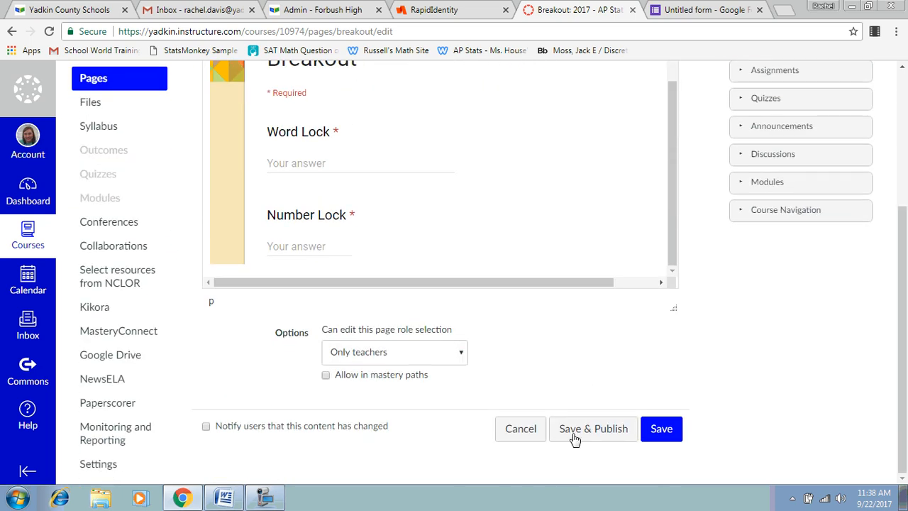
left_click(583, 436)
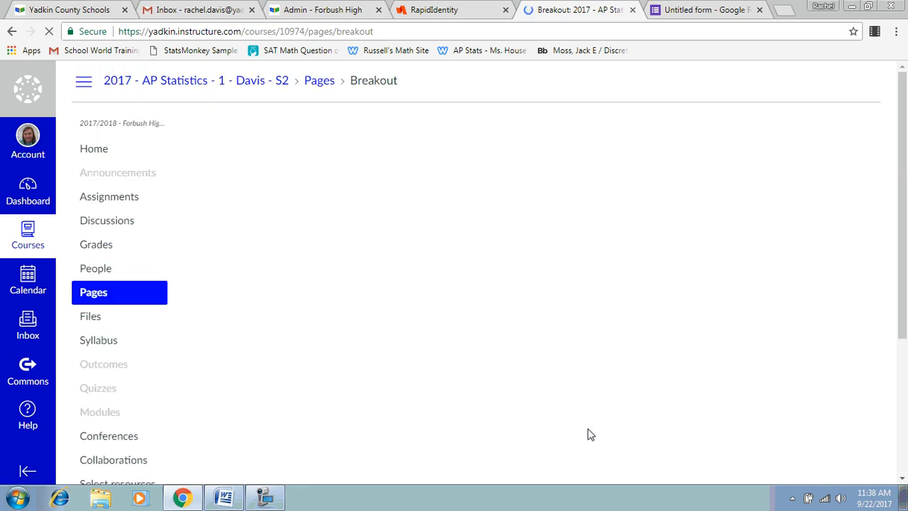
Answer the Word Lock with "BLUE" in the form embedded on the published Breakout page
scroll(595, 383, "down", 1)
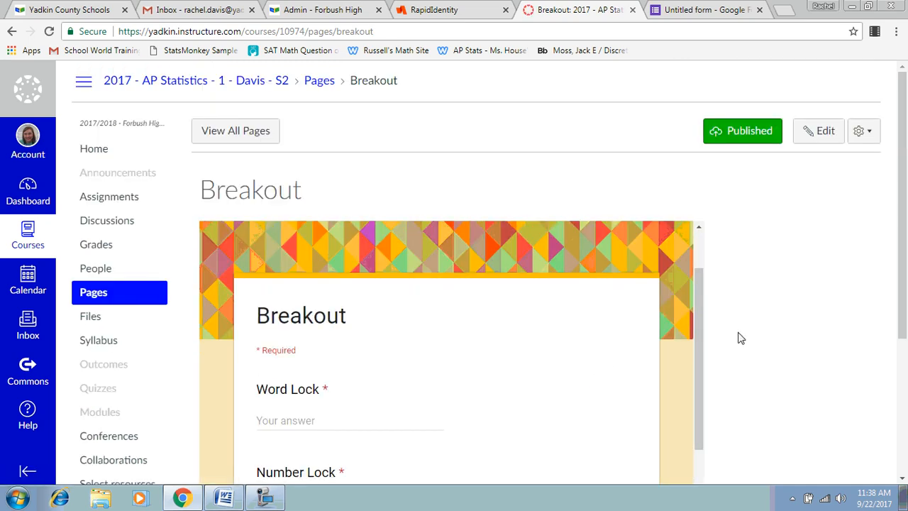
scroll(563, 333, "down", 6)
scroll(501, 310, "up", 2)
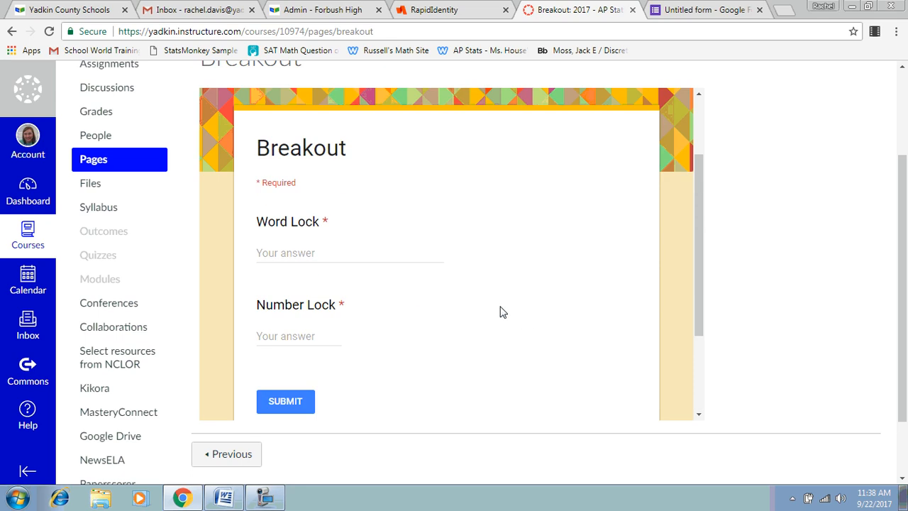
left_click(291, 254)
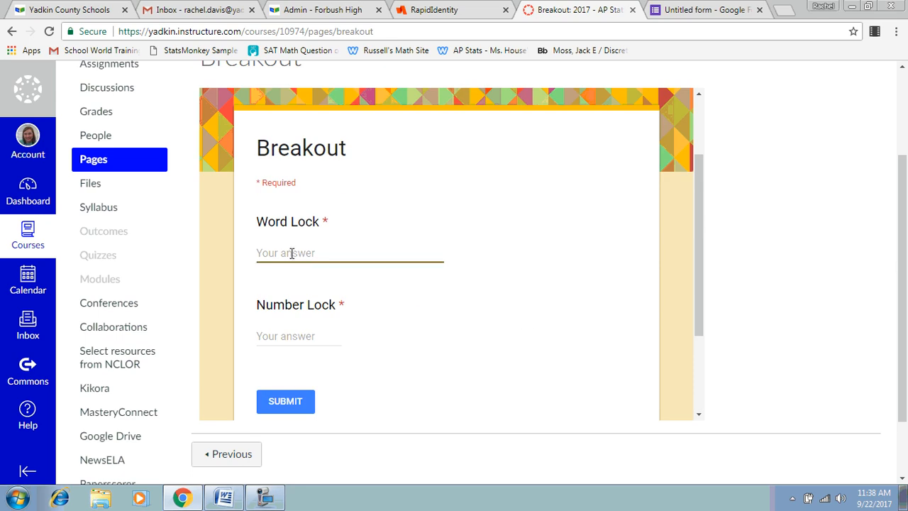
type("BLU")
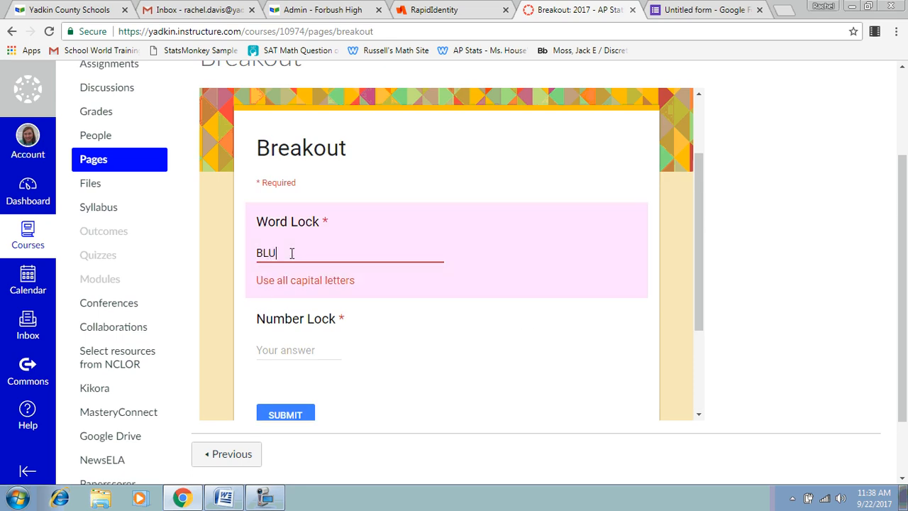
type("E")
Answer the embedded form's Number Lock with 123, submit the response and review the confirmation page
left_click(296, 337)
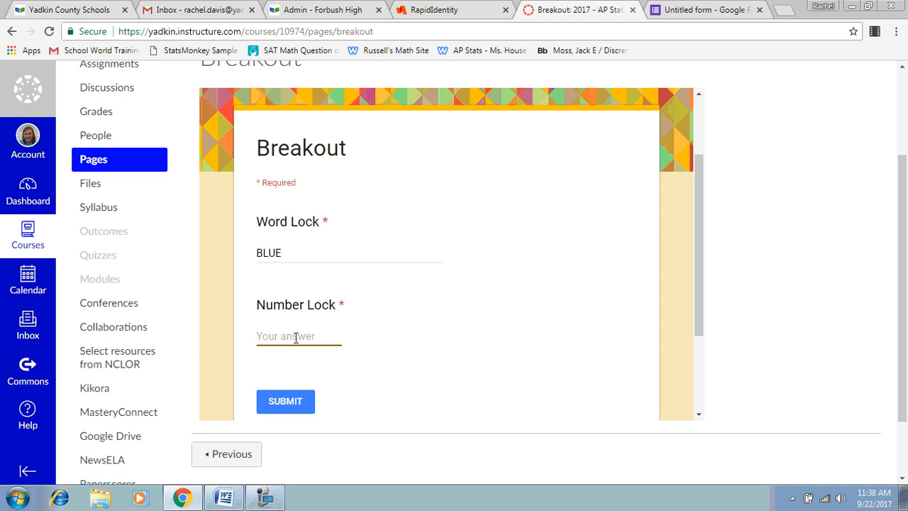
type("123")
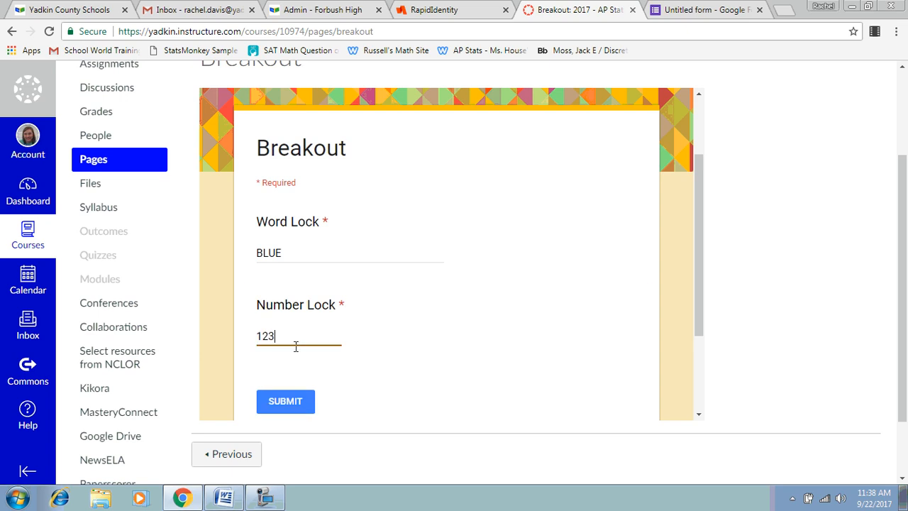
left_click(281, 407)
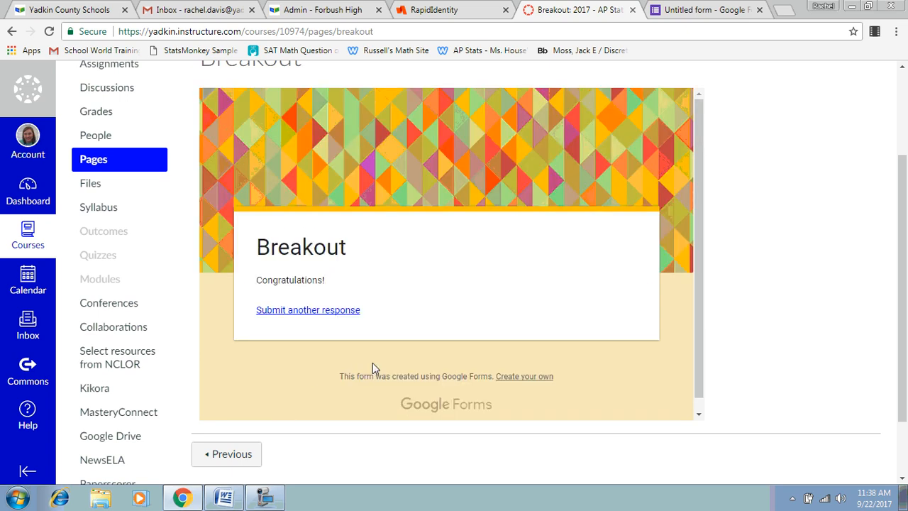
scroll(391, 352, "down", 3)
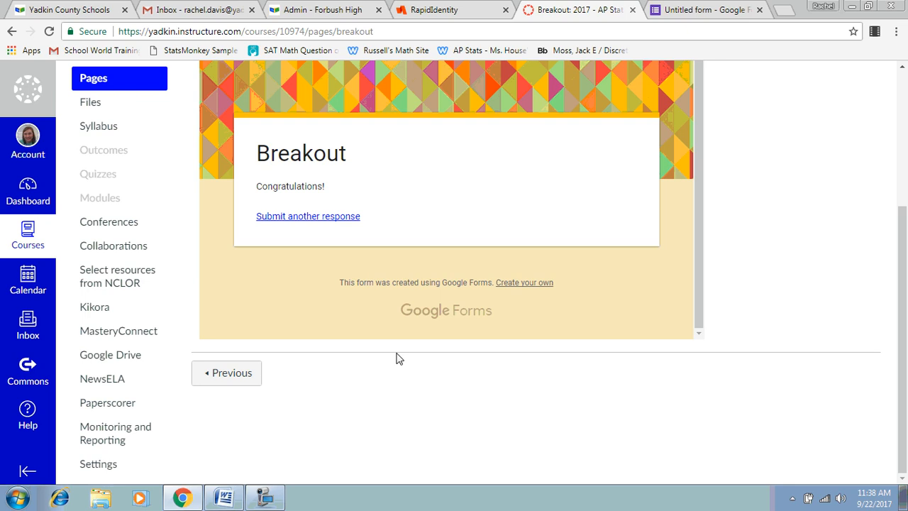
scroll(396, 358, "up", 5)
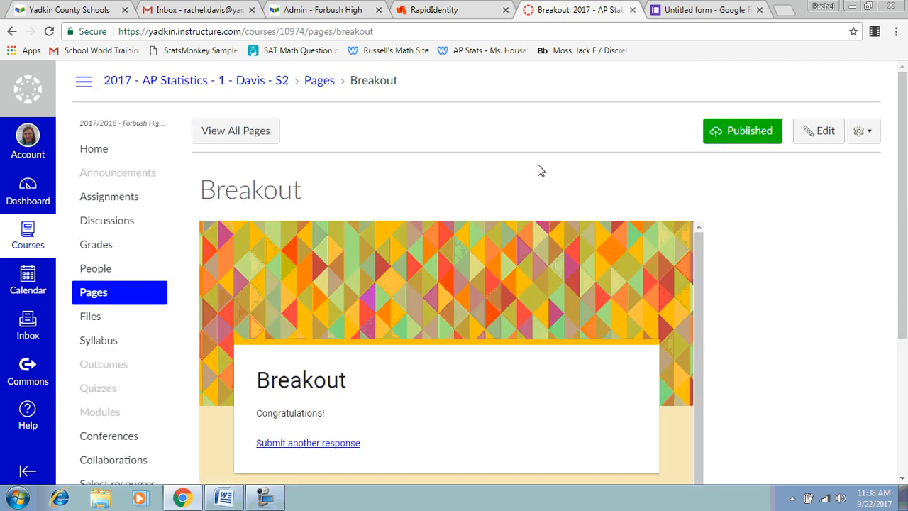